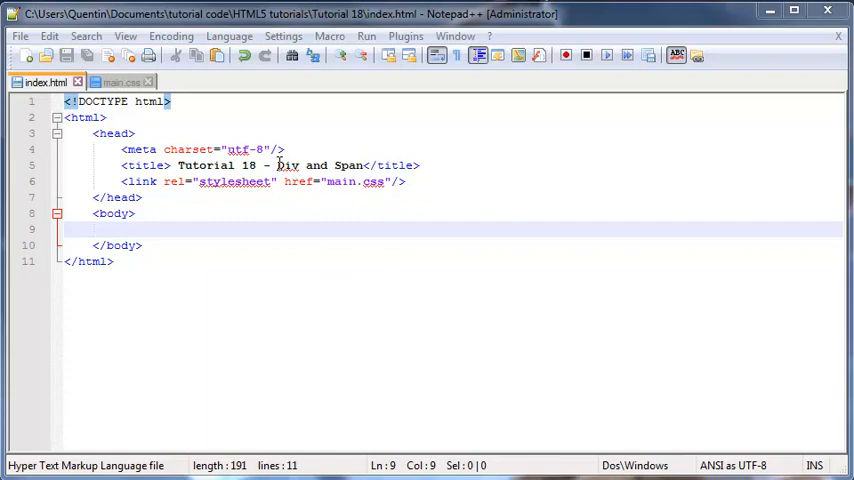
# Step: Add an empty <div>...</div> block inside the body with a blank indented line between the tags
pyautogui.moveTo(277, 165); pyautogui.dragTo(365, 165)
pyautogui.click(163, 231)
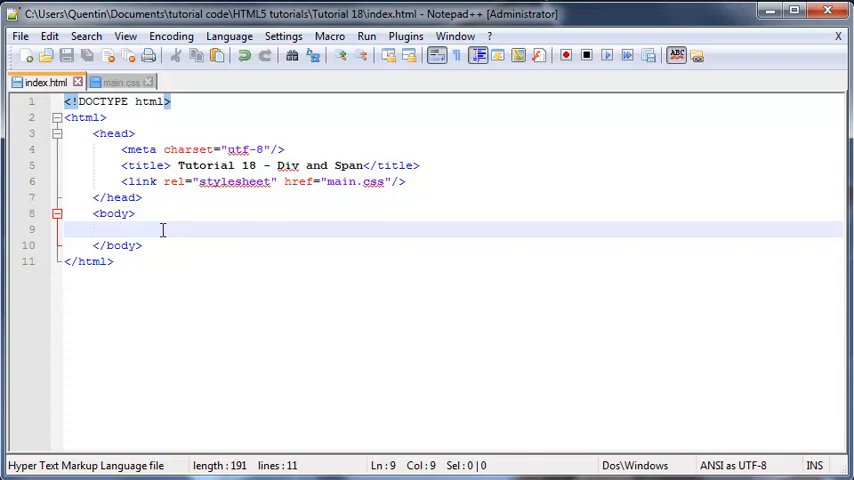
pyautogui.write('<>')
pyautogui.press('Left')
pyautogui.write('div')
pyautogui.press('Right')
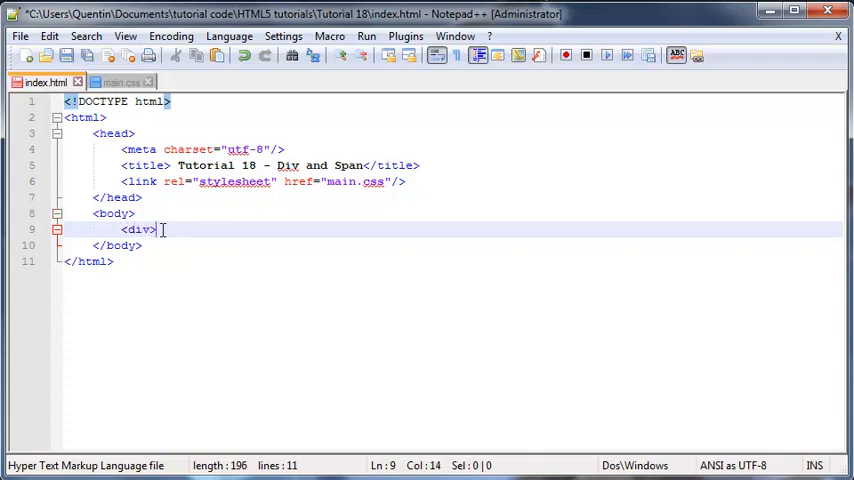
pyautogui.press('Return')
pyautogui.write('<>')
pyautogui.press('Left')
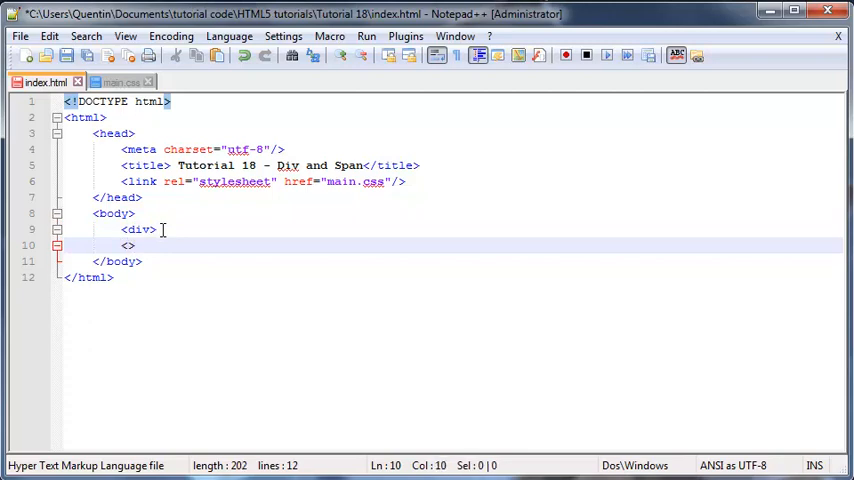
pyautogui.write('/div')
pyautogui.press('Up')
pyautogui.press('Return')
pyautogui.press('Tab')
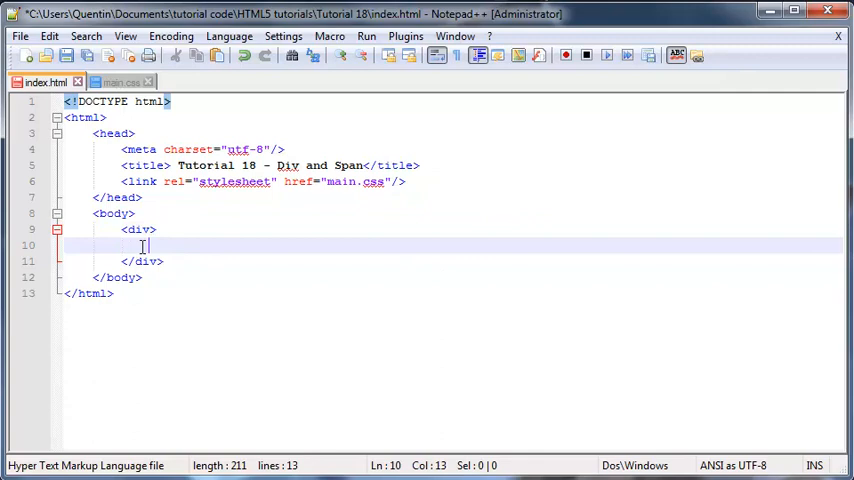
pyautogui.click(143, 230)
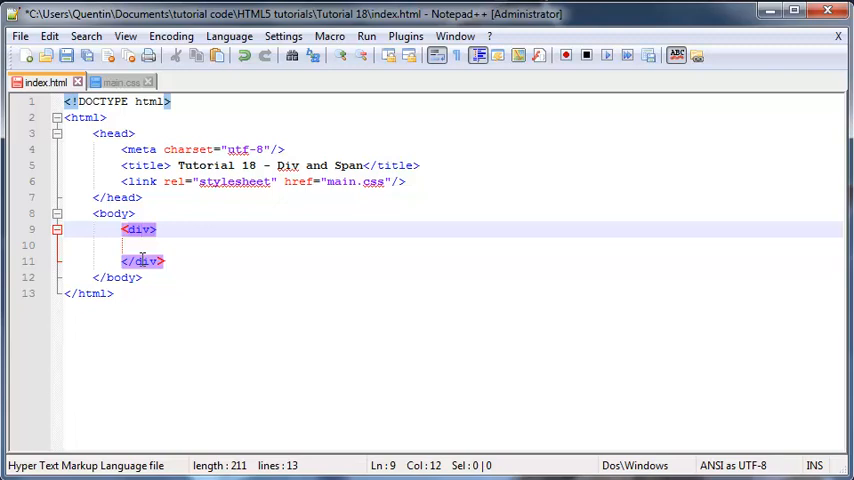
pyautogui.click(150, 245)
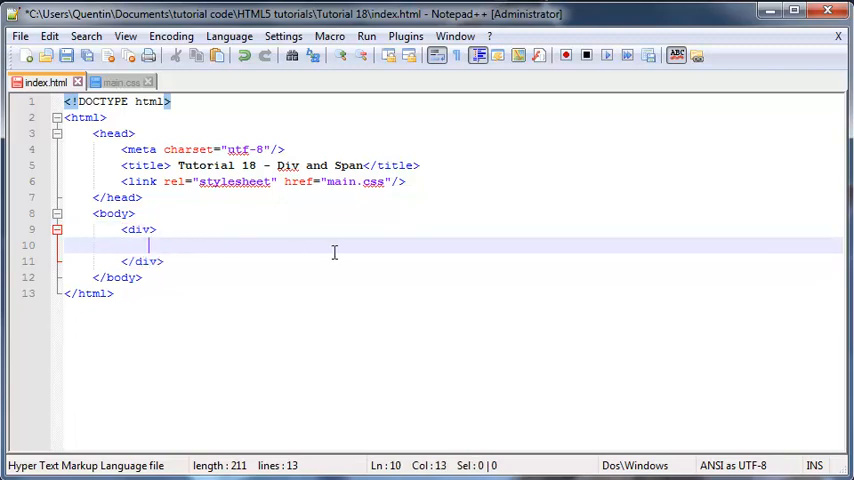
pyautogui.write('<>')
# Step: Inside the div, write the heading <h2> Apples are good </h2>, fixing mistyped letters
pyautogui.press('Left')
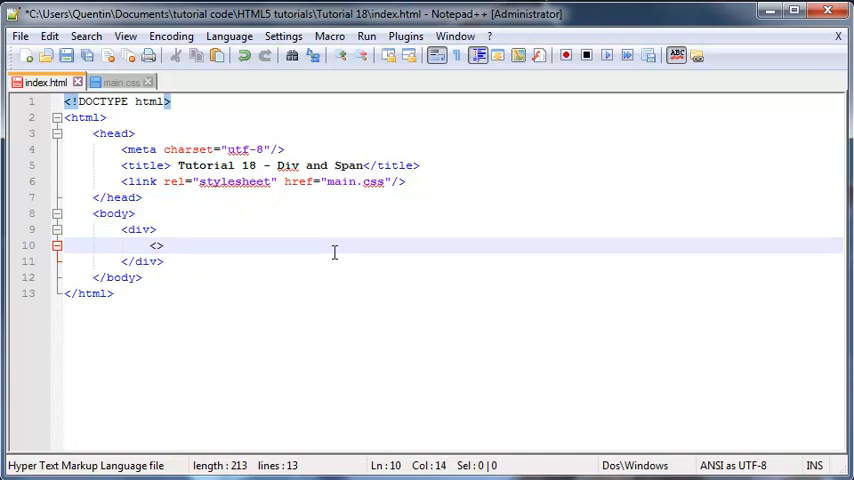
pyautogui.write('h2')
pyautogui.press('Right')
pyautogui.write('<>')
pyautogui.press('Left')
pyautogui.write('/h2')
pyautogui.press('Right')
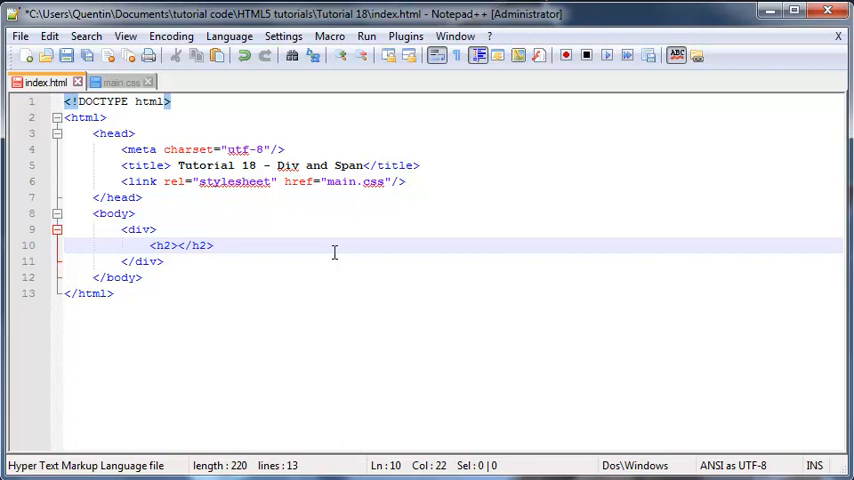
pyautogui.press('Left')
pyautogui.press('Left')
pyautogui.press('Left')
pyautogui.press('Left')
pyautogui.press('Left')
pyautogui.press('Left')
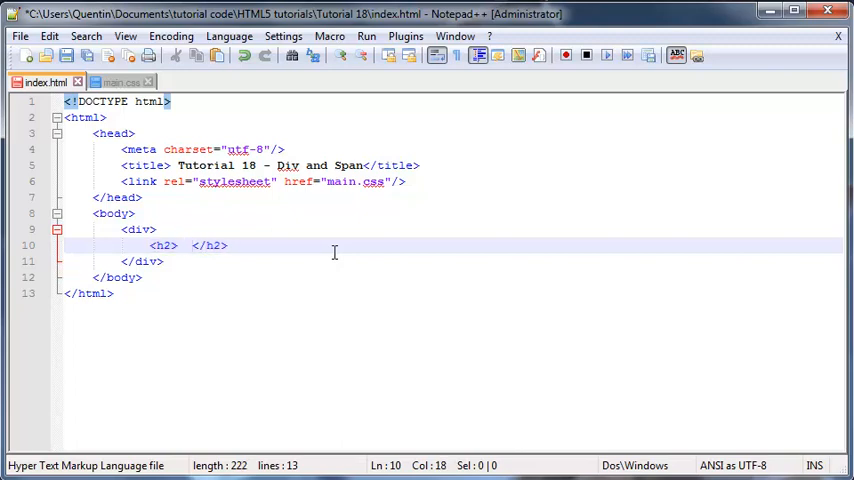
pyautogui.write('A')
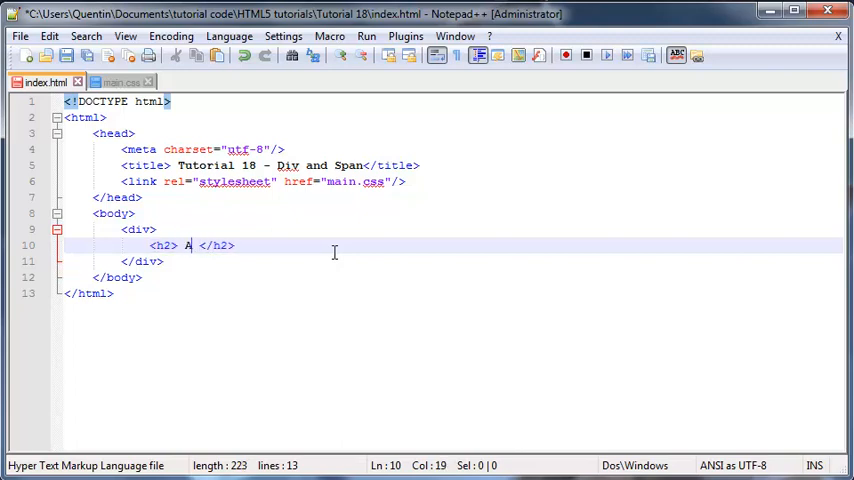
pyautogui.write('ple')
pyautogui.press('BackSpace')
pyautogui.press('BackSpace')
pyautogui.write('plles')
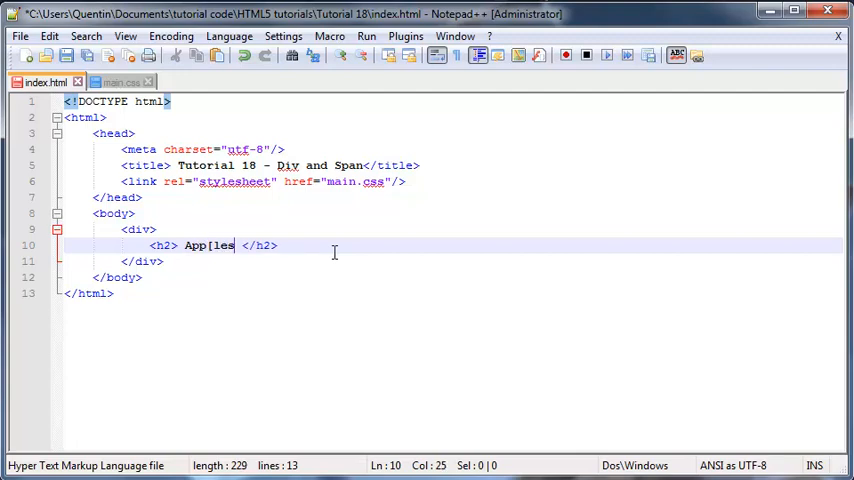
pyautogui.press('BackSpace')
pyautogui.press('BackSpace')
pyautogui.press('BackSpace')
pyautogui.write('les ar')
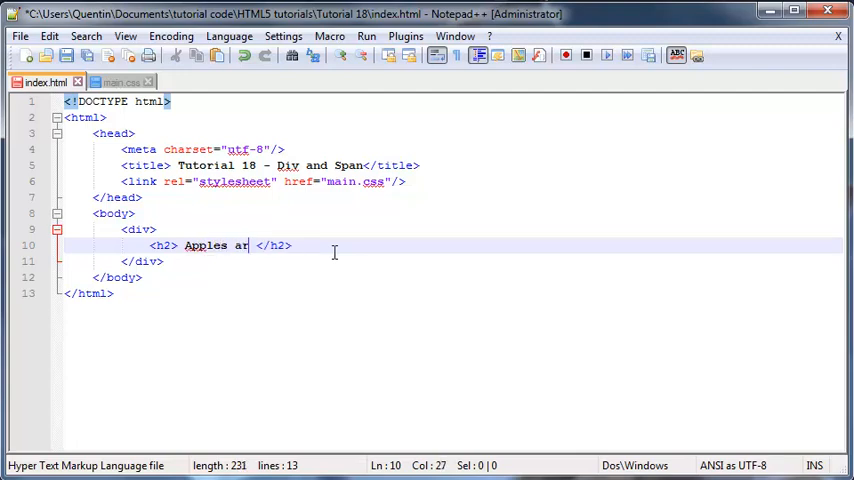
pyautogui.write('e good')
pyautogui.press('End')
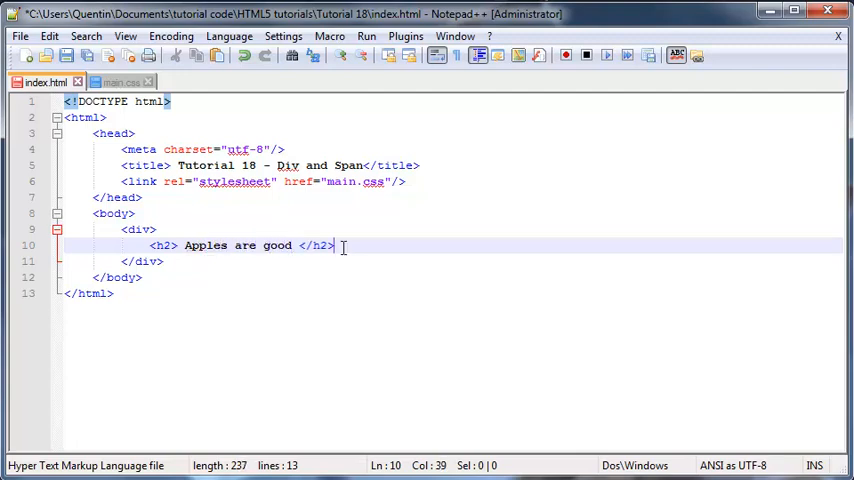
# Step: Below the heading add <p> an apple a day keeps the doctor away </p>, correcting 'doctor'
pyautogui.press('Return')
pyautogui.write('<>')
pyautogui.press('Left')
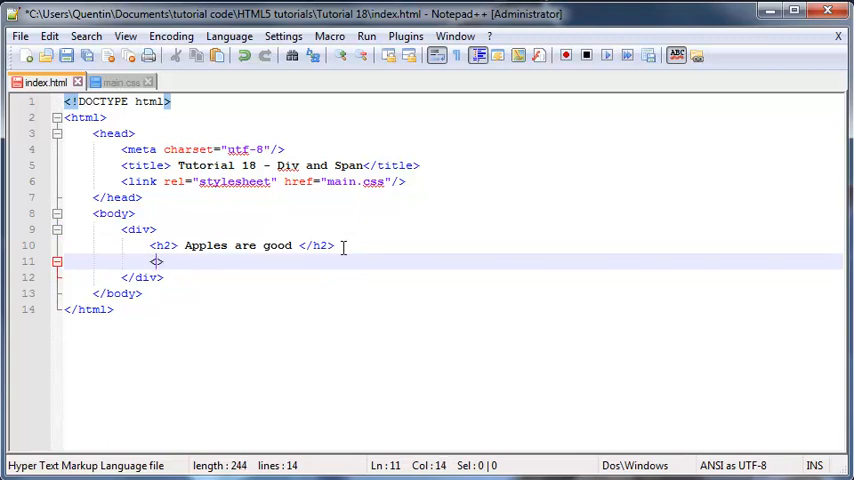
pyautogui.write('p')
pyautogui.press('Right')
pyautogui.write('<>')
pyautogui.press('Left')
pyautogui.write('/p')
pyautogui.press('Left')
pyautogui.press('Left')
pyautogui.press('Left')
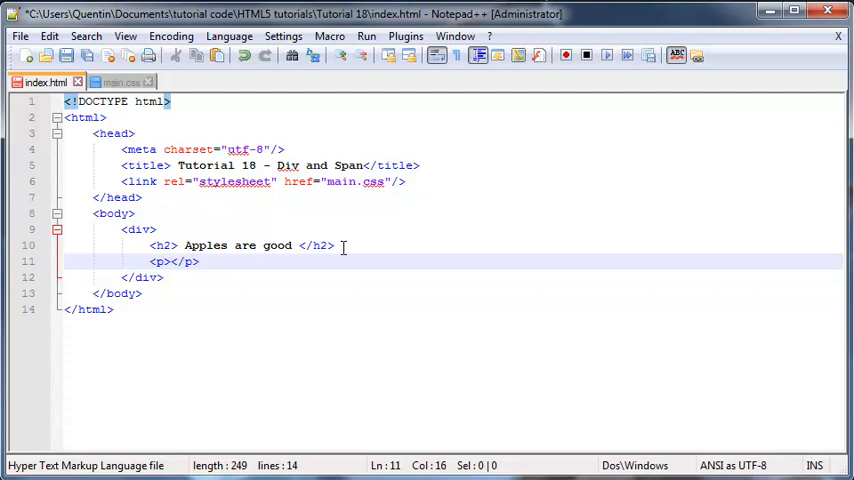
pyautogui.write('an apple a d')
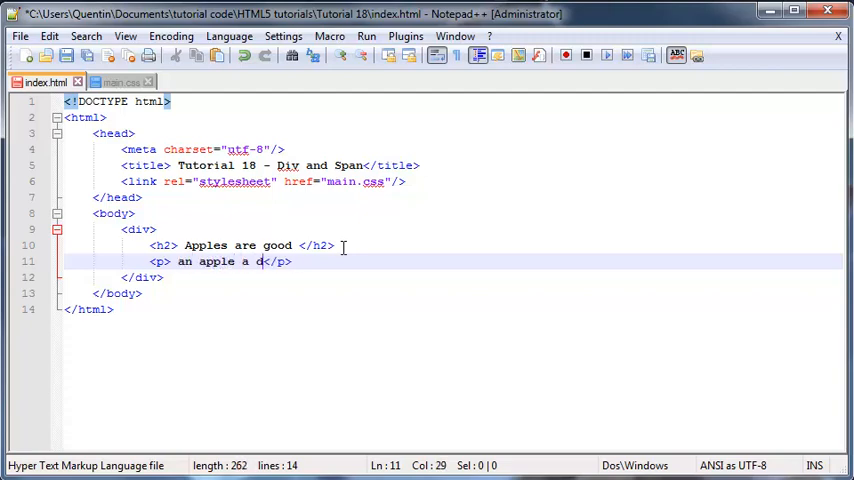
pyautogui.write('ay keeps th')
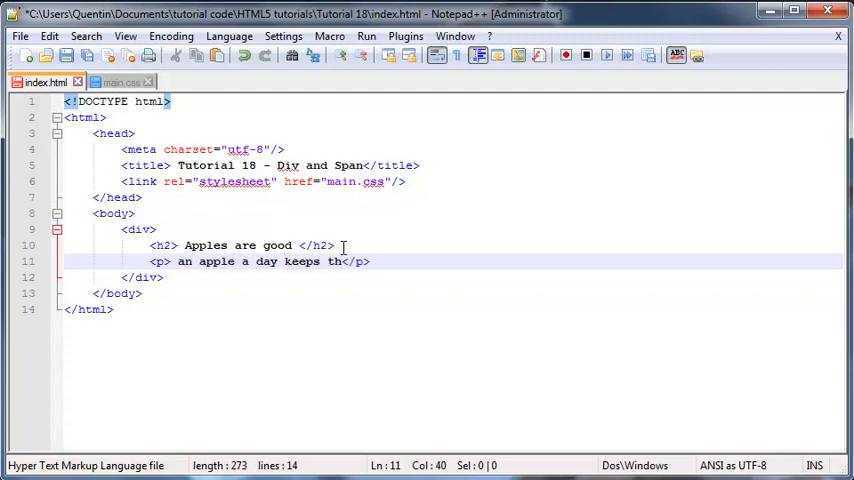
pyautogui.write('e dooct')
pyautogui.press('BackSpace')
pyautogui.press('BackSpace')
pyautogui.write('tor awa')
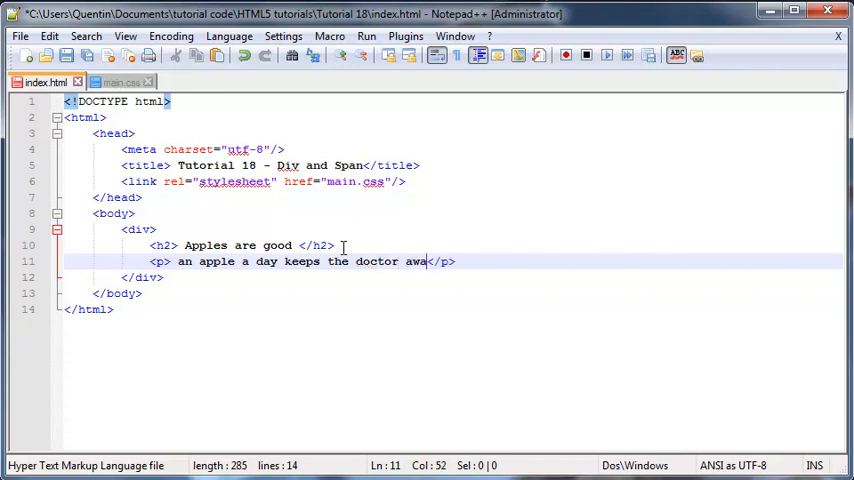
pyautogui.write('y')
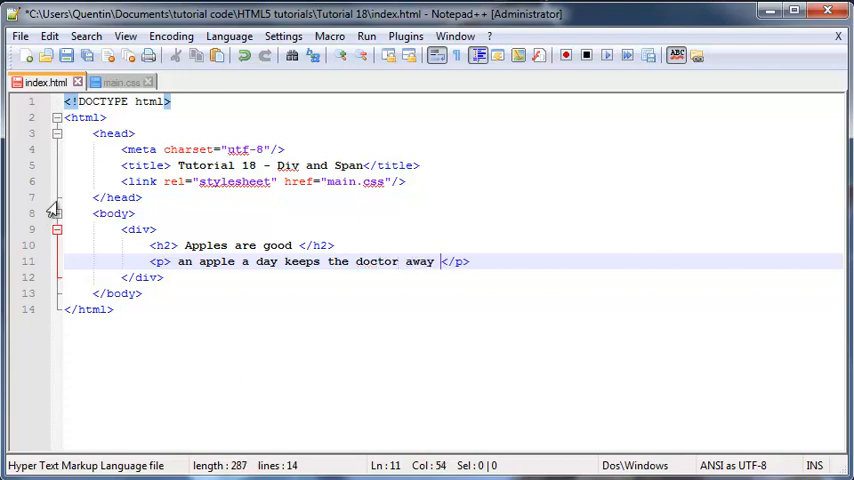
# Step: Save index.html and highlight the heading and paragraph lines before launching the page
pyautogui.click(66, 55)
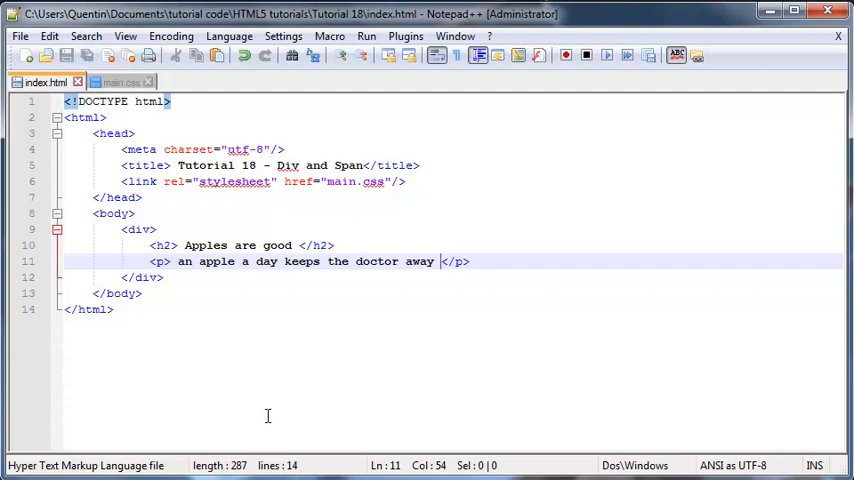
pyautogui.moveTo(150, 245); pyautogui.dragTo(336, 245)
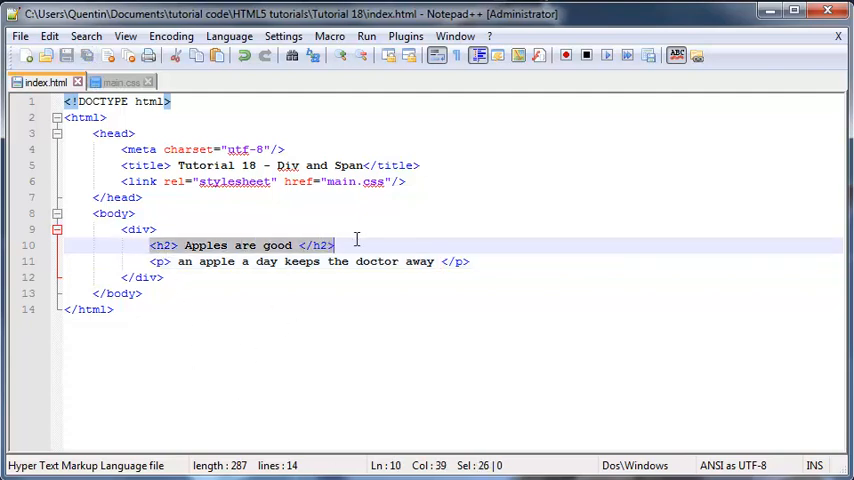
pyautogui.moveTo(150, 261); pyautogui.dragTo(470, 261)
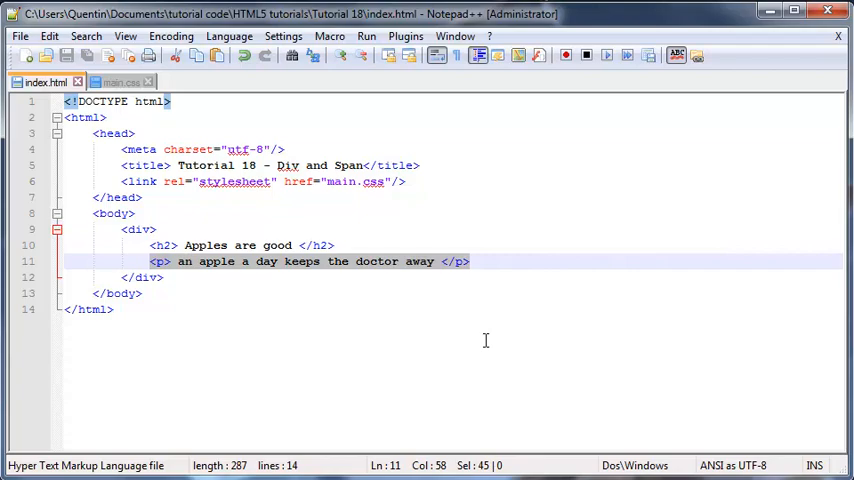
pyautogui.click(366, 36)
# Step: View the page in Firefox, selecting the heading and paragraph text, then return to Notepad++
pyautogui.click(407, 86)
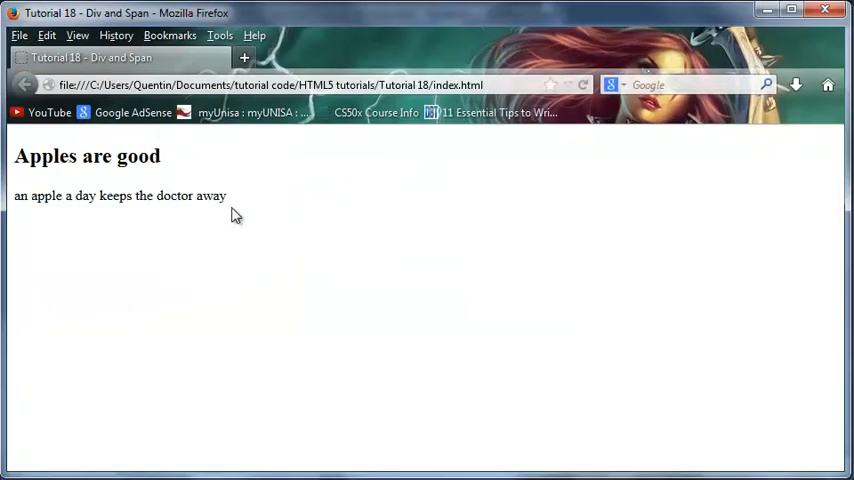
pyautogui.moveTo(162, 156); pyautogui.dragTo(12, 156)
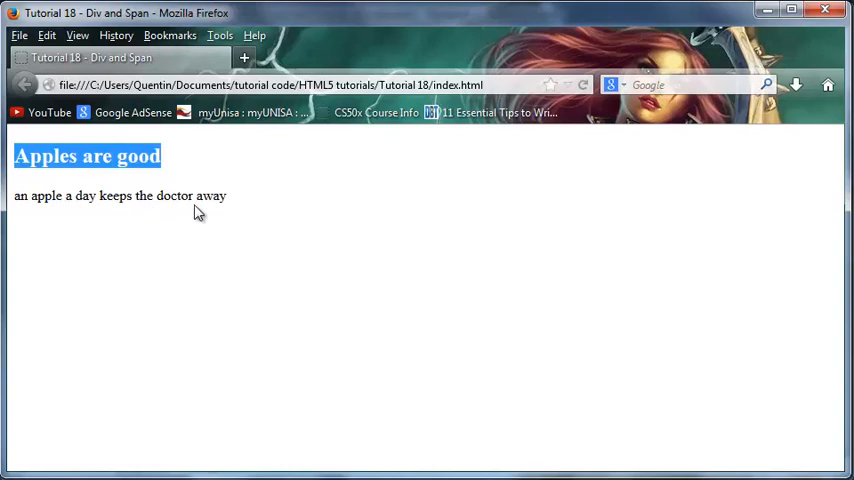
pyautogui.tripleClick(80, 196)
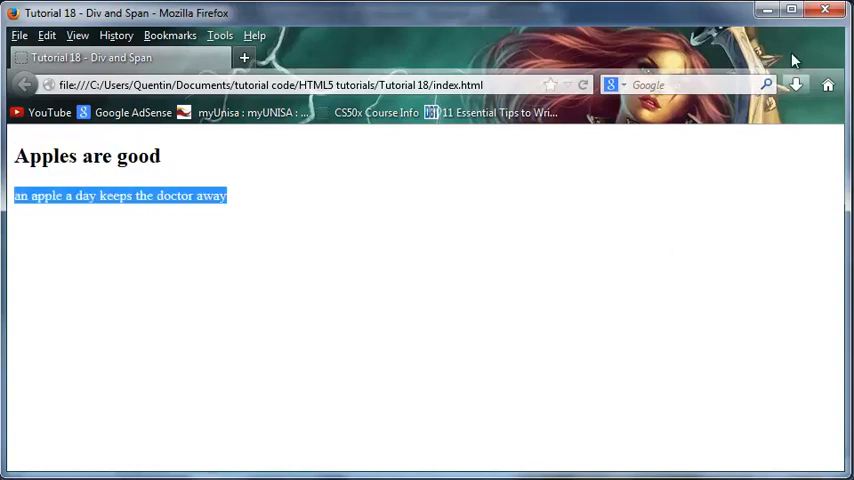
pyautogui.hotkey('alt', 'Tab')
# Step: Review the div block by selecting its heading, paragraph and opening tag
pyautogui.click(149, 245)
pyautogui.moveTo(149, 245); pyautogui.dragTo(230, 261)
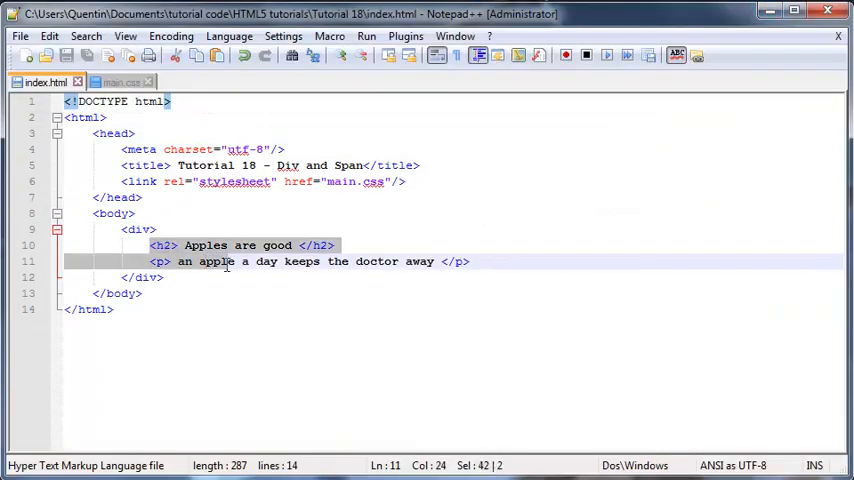
pyautogui.moveTo(121, 229); pyautogui.dragTo(157, 229)
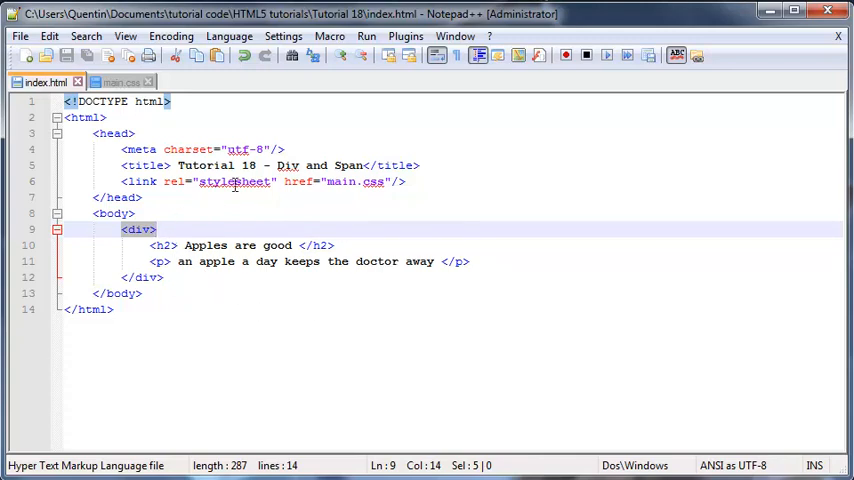
pyautogui.moveTo(345, 165); pyautogui.dragTo(360, 165)
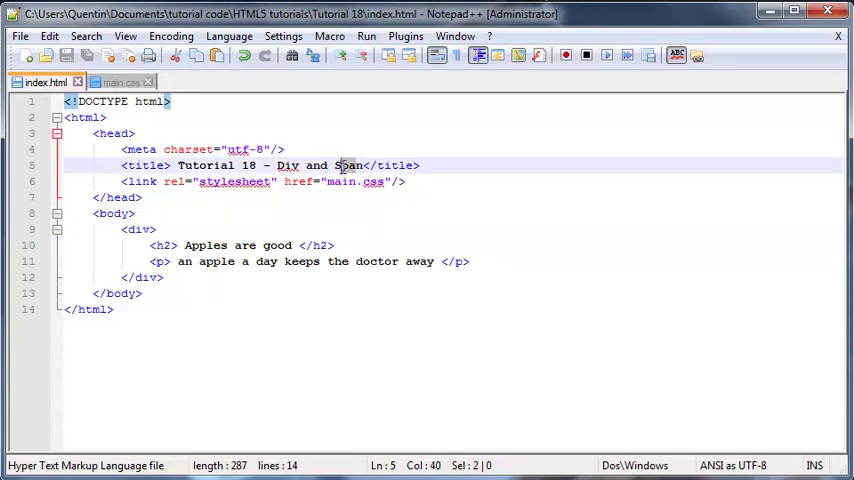
# Step: Wrap the word apple in the paragraph with <span> and </span> tags
pyautogui.click(201, 261)
pyautogui.write('<>')
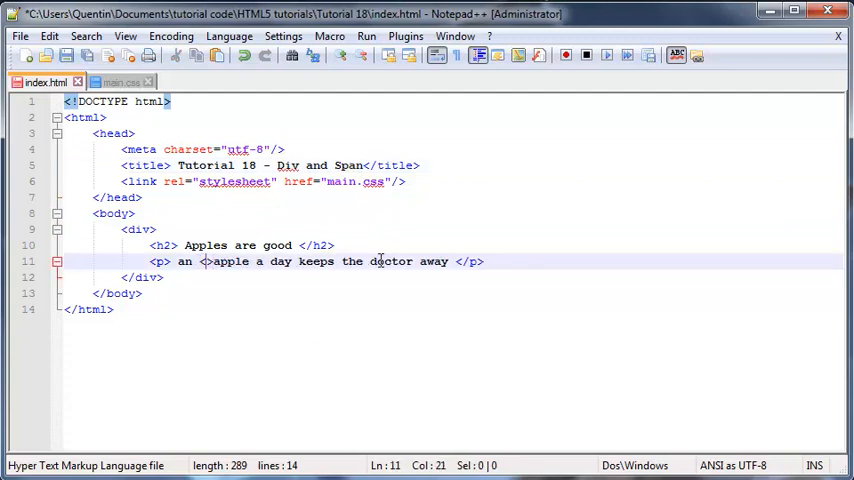
pyautogui.write('span>')
pyautogui.press('Right')
pyautogui.press('Right')
pyautogui.press('Right')
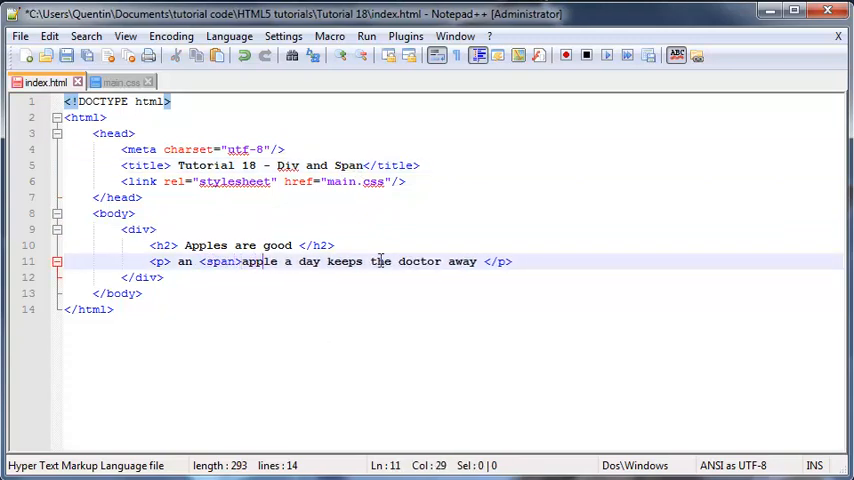
pyautogui.press('Right')
pyautogui.press('Right')
pyautogui.write('<>')
pyautogui.press('Left')
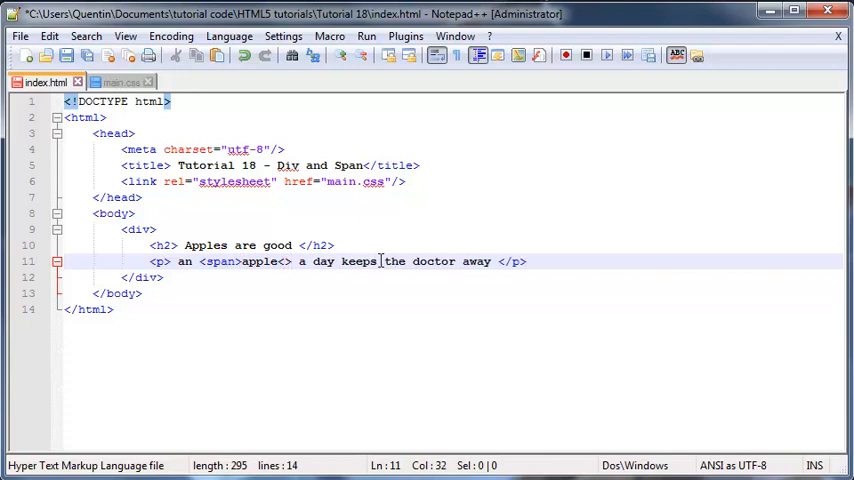
pyautogui.write('/a')
pyautogui.write('pan')
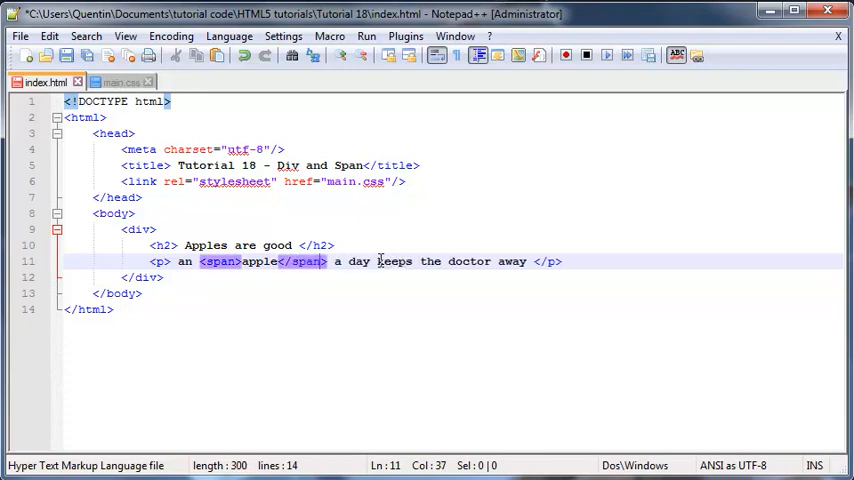
pyautogui.doubleClick(258, 261)
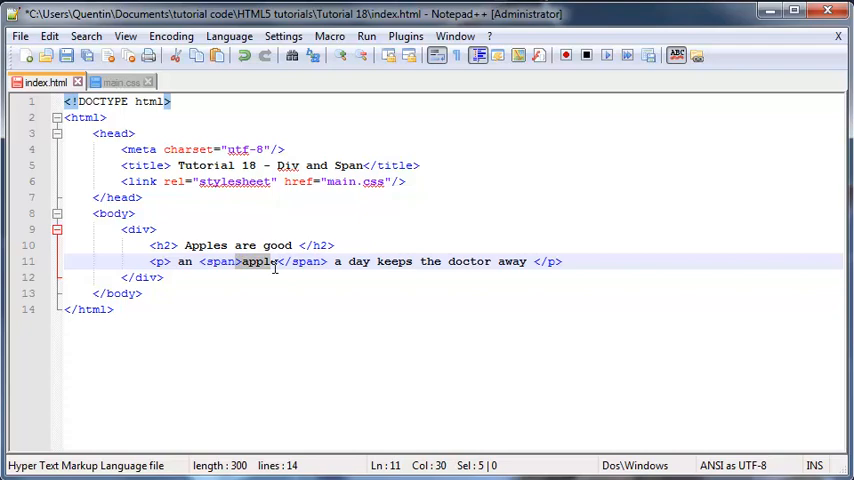
pyautogui.click(220, 261)
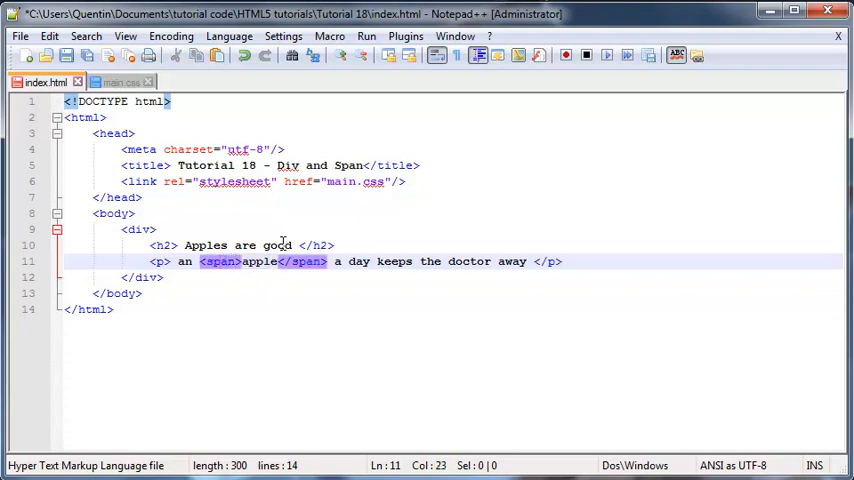
pyautogui.click(65, 55)
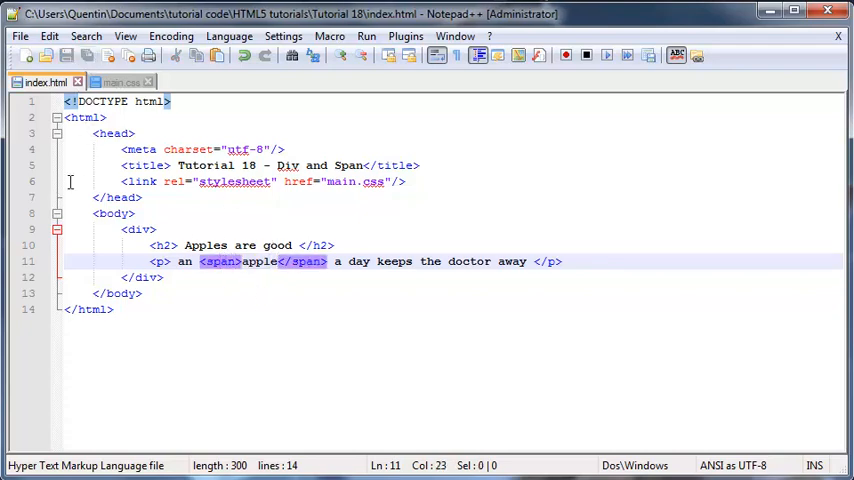
pyautogui.hotkey('alt', 'Tab')
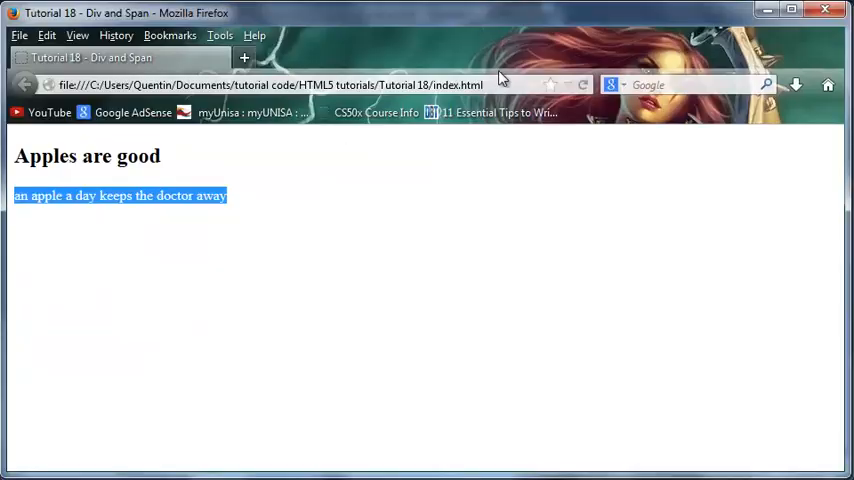
pyautogui.click(586, 85)
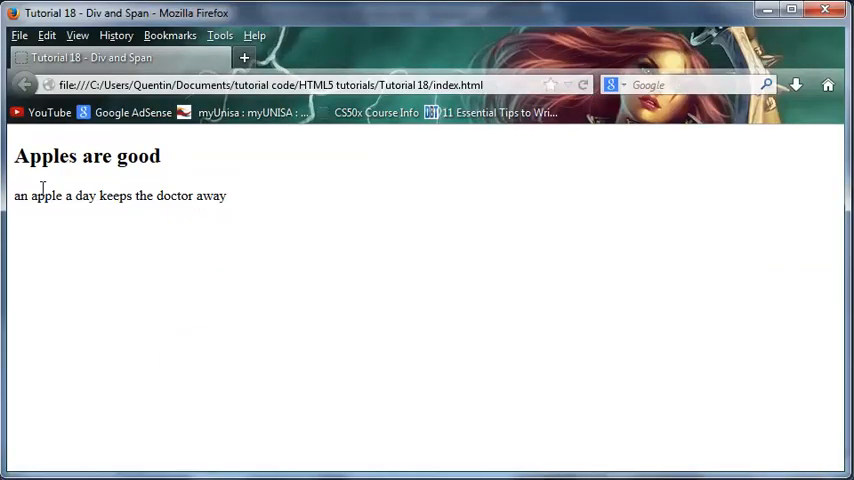
pyautogui.moveTo(18, 195)
pyautogui.mouseDown()
pyautogui.moveTo(72, 195)
pyautogui.moveTo(44, 196)
pyautogui.mouseUp()
pyautogui.click(93, 180)
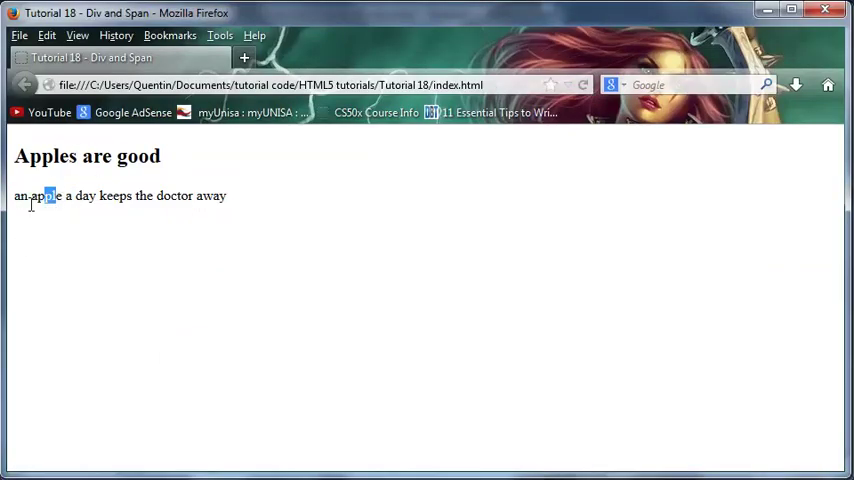
pyautogui.click(767, 14)
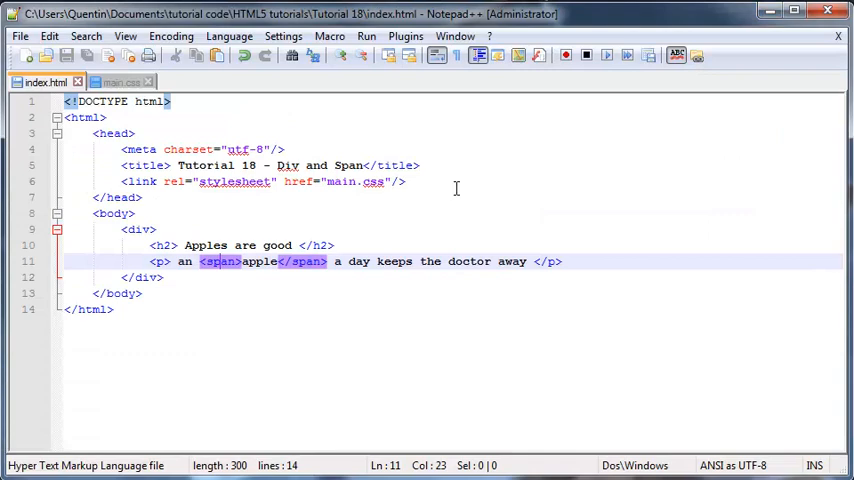
# Step: Glance at the span and div tags in index.html, then switch to the empty main.css stylesheet
pyautogui.click(313, 261)
pyautogui.moveTo(157, 229); pyautogui.dragTo(121, 229)
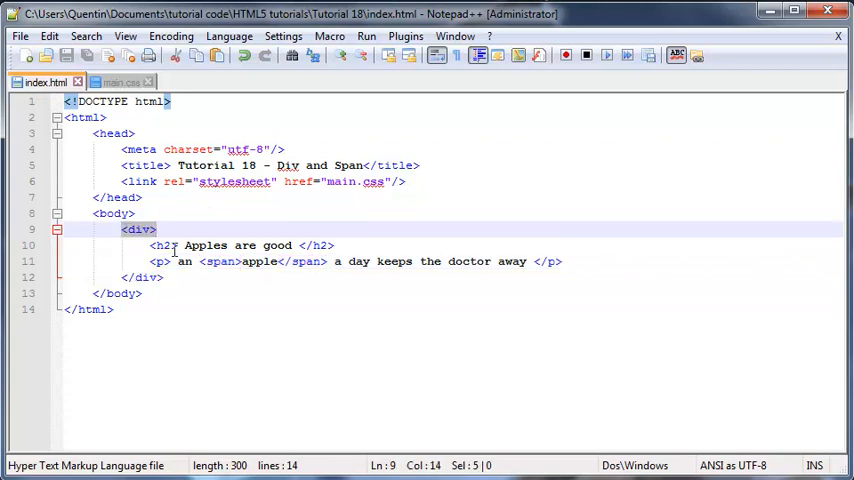
pyautogui.click(120, 82)
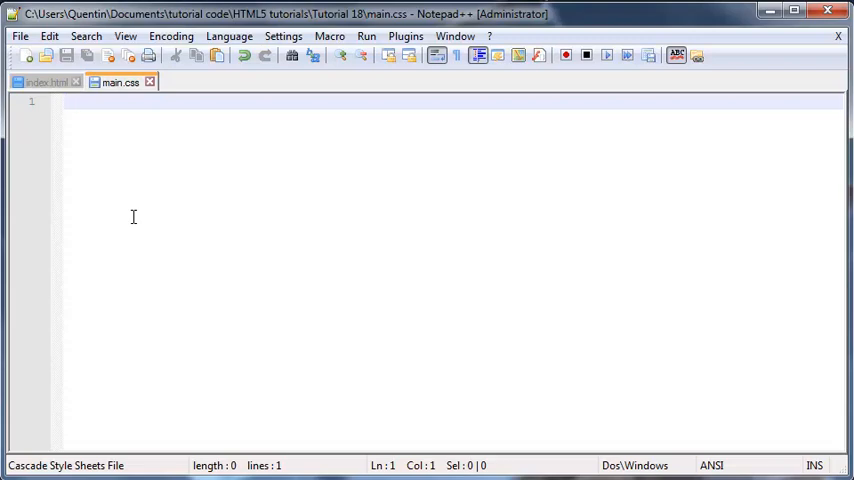
pyautogui.write('div')
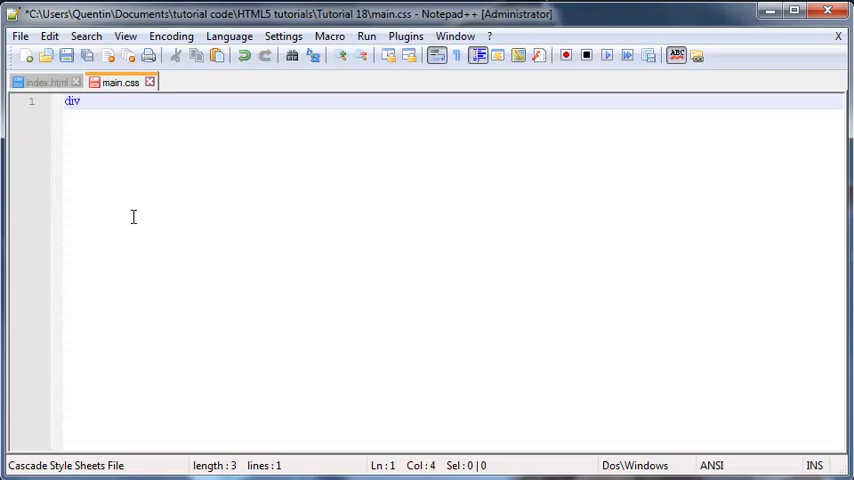
pyautogui.write(' {}')
# Step: Write a div rule with border 1px solid red, background-color yellow and width 250px
pyautogui.press('Left')
pyautogui.press('Return')
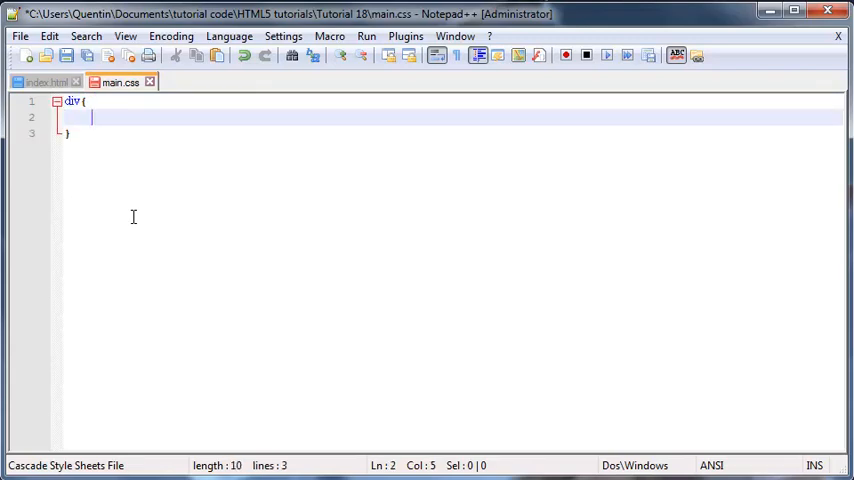
pyautogui.write('border:')
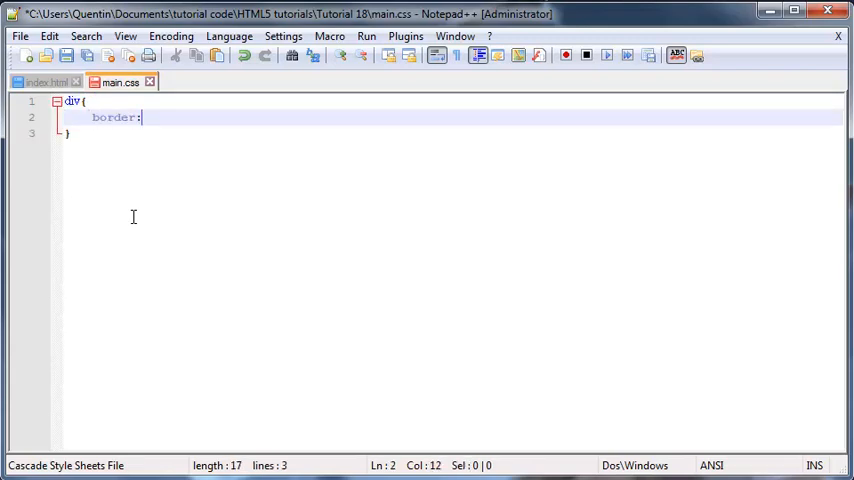
pyautogui.write('1px solid ')
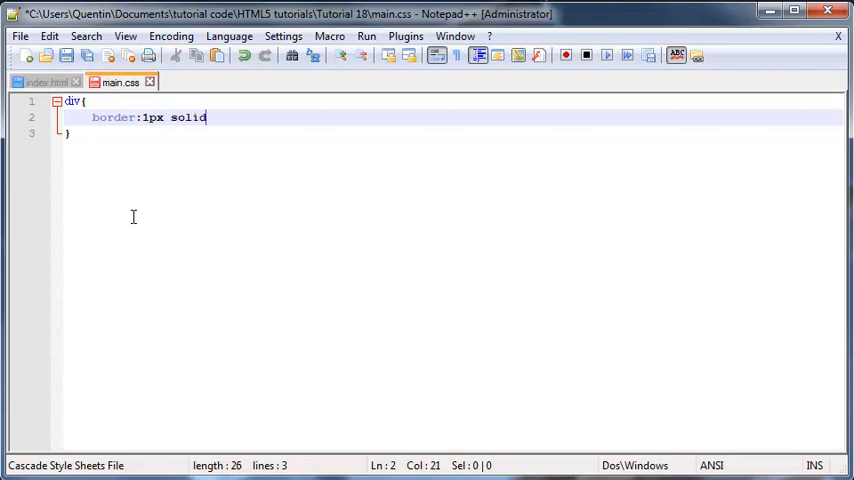
pyautogui.write('red;')
pyautogui.press('Return')
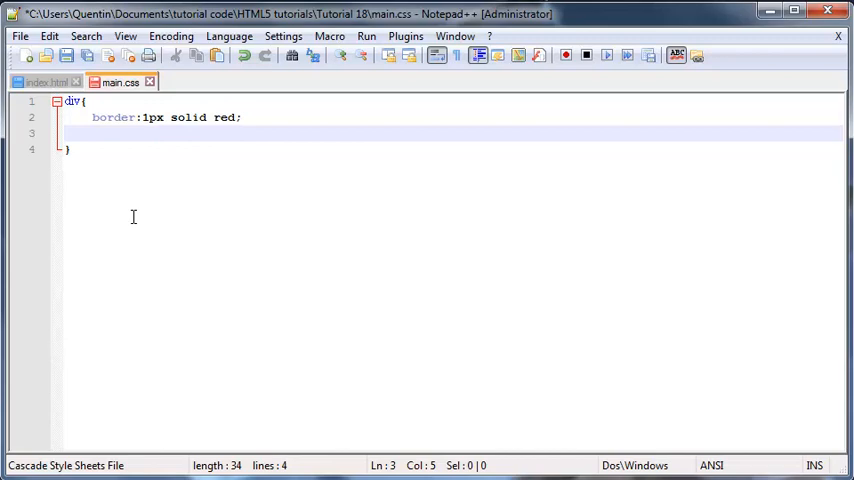
pyautogui.write('backgroun')
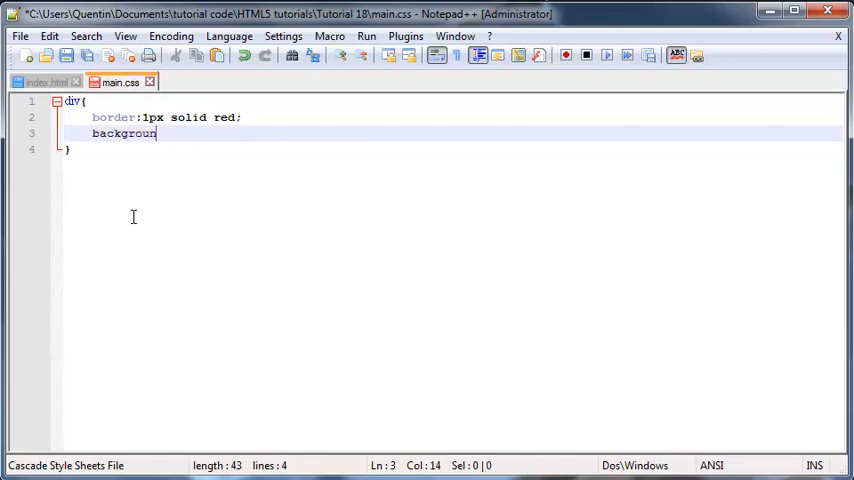
pyautogui.write('d-color')
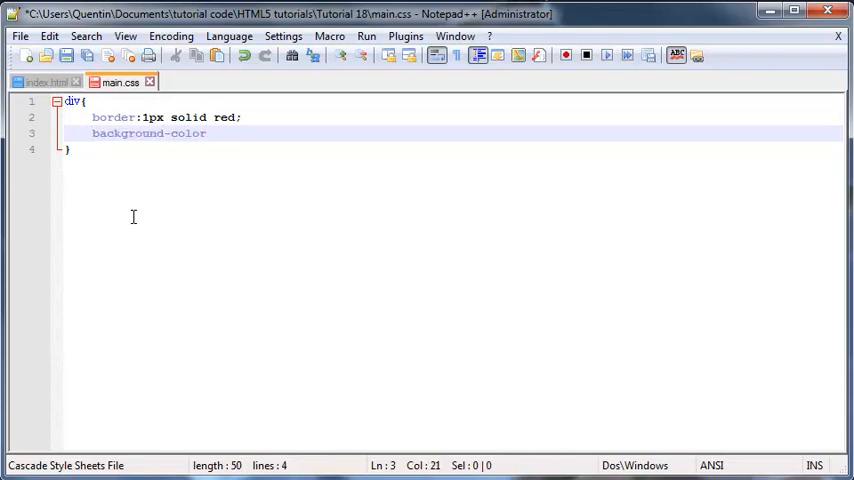
pyautogui.write(':ywll')
pyautogui.press('BackSpace')
pyautogui.press('BackSpace')
pyautogui.press('BackSpace')
pyautogui.write('ellow;')
pyautogui.press('Return')
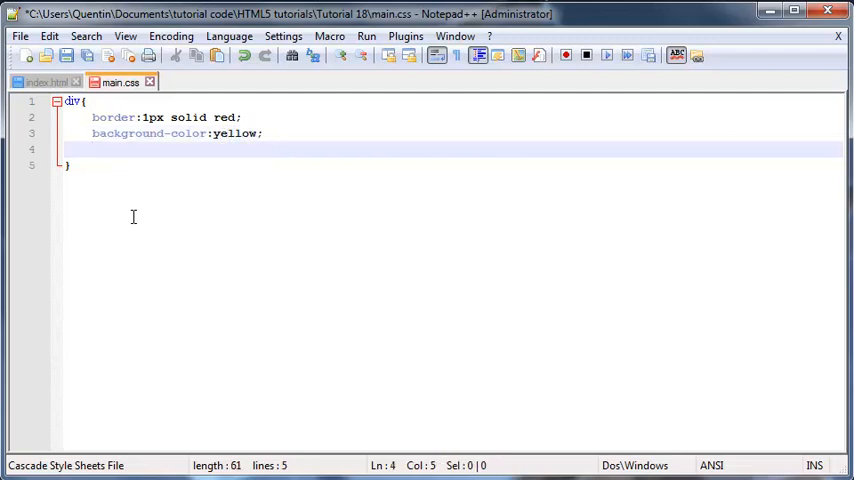
pyautogui.write('width')
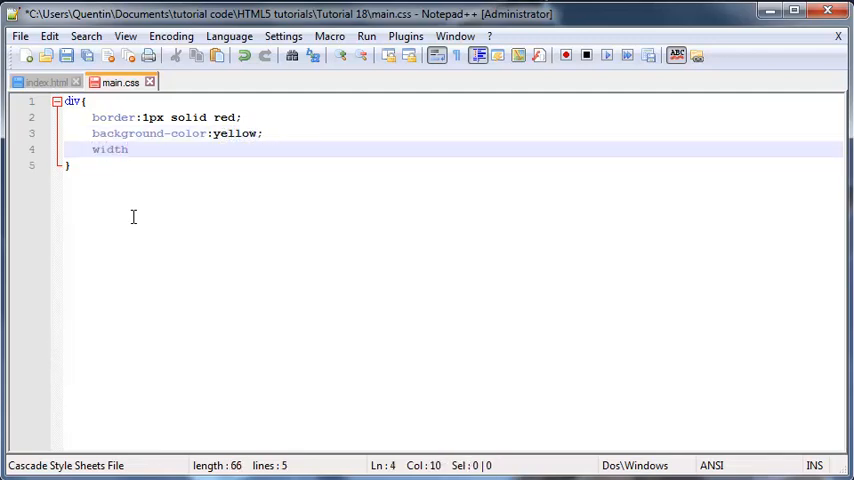
pyautogui.write(':2')
pyautogui.write('50px;')
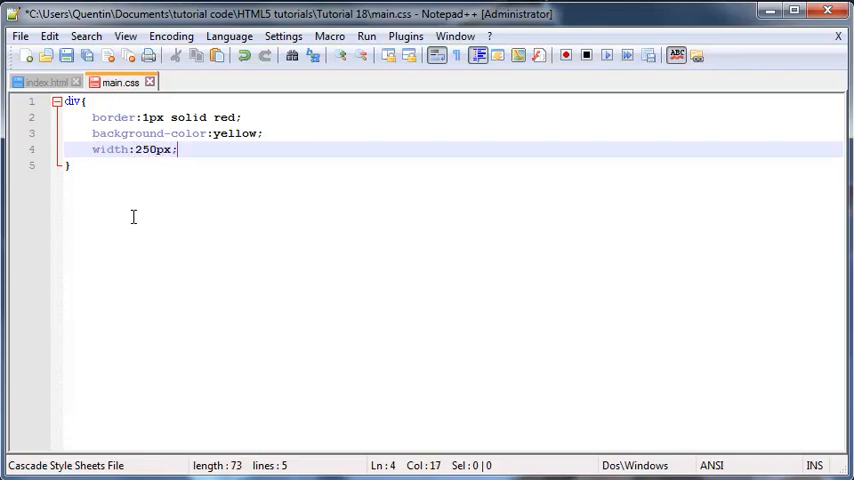
pyautogui.click(109, 176)
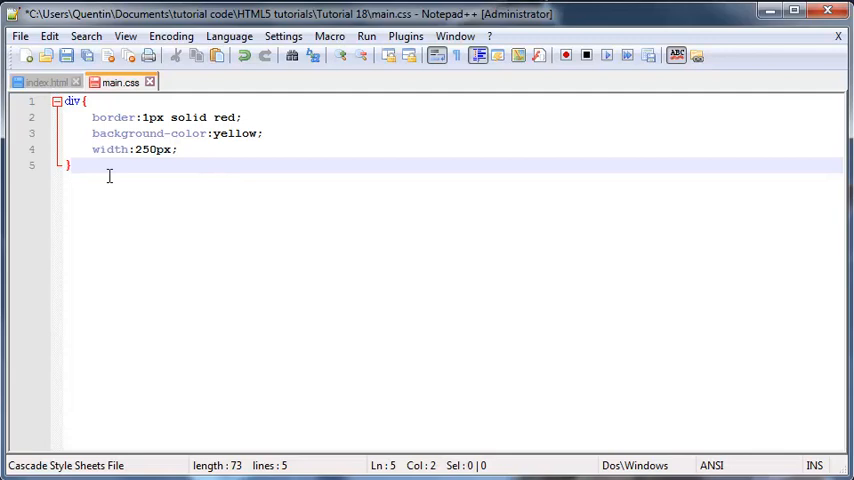
# Step: Add a span rule with color green and text-decoration underline, and save main.css
pyautogui.press('Return')
pyautogui.press('Return')
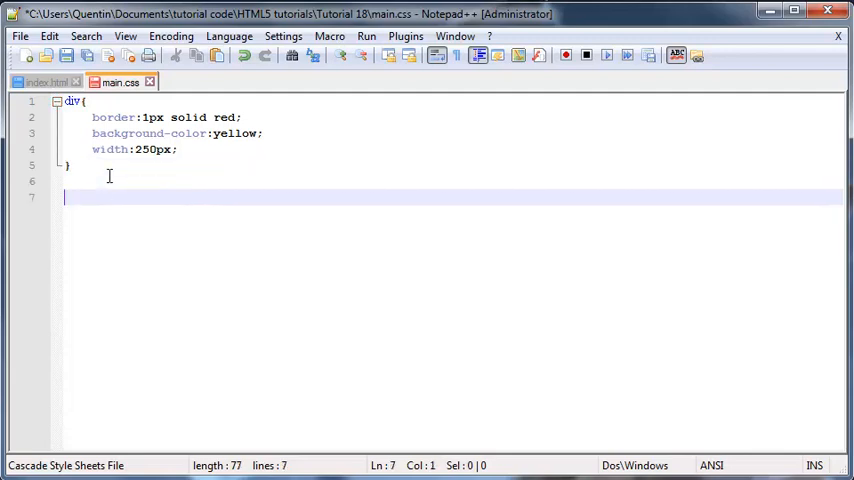
pyautogui.write('span')
pyautogui.write('{}')
pyautogui.press('Left')
pyautogui.press('Return')
pyautogui.press('Return')
pyautogui.press('Up')
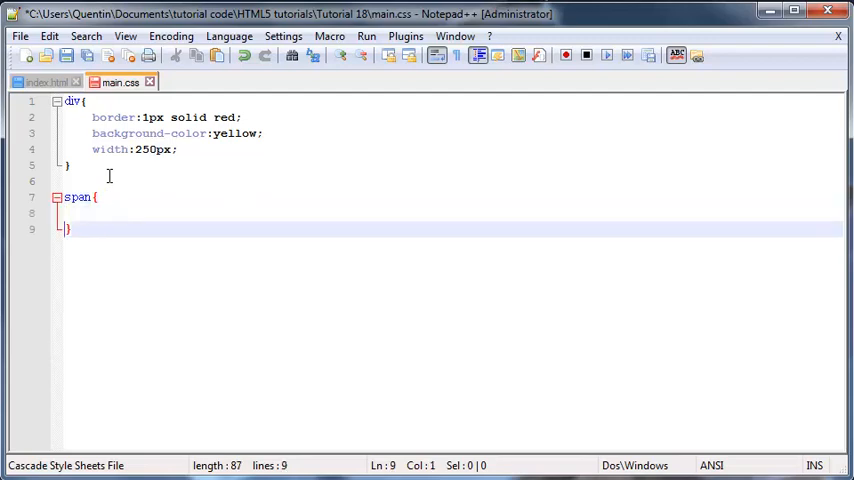
pyautogui.press('Up')
pyautogui.press('Tab')
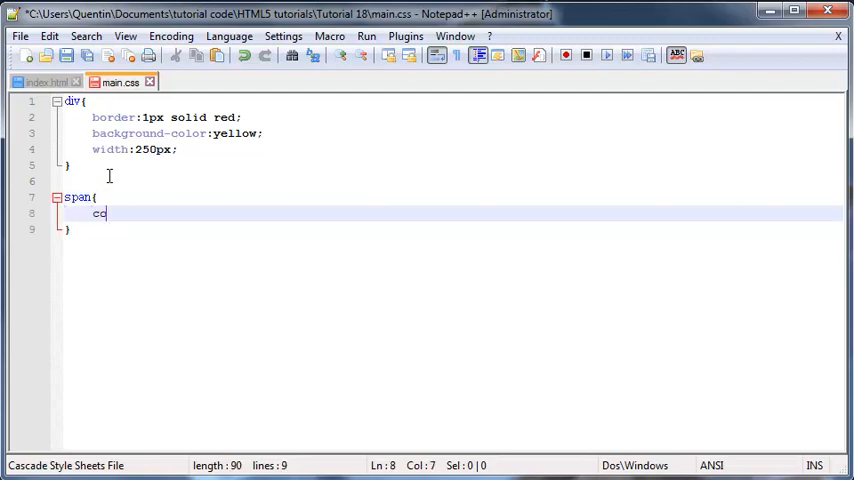
pyautogui.write('lor:')
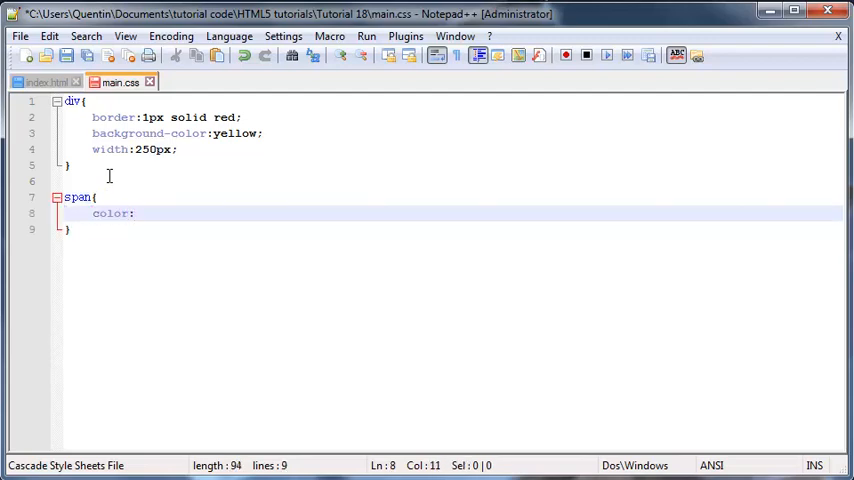
pyautogui.write('gre')
pyautogui.write('en;')
pyautogui.press('Return')
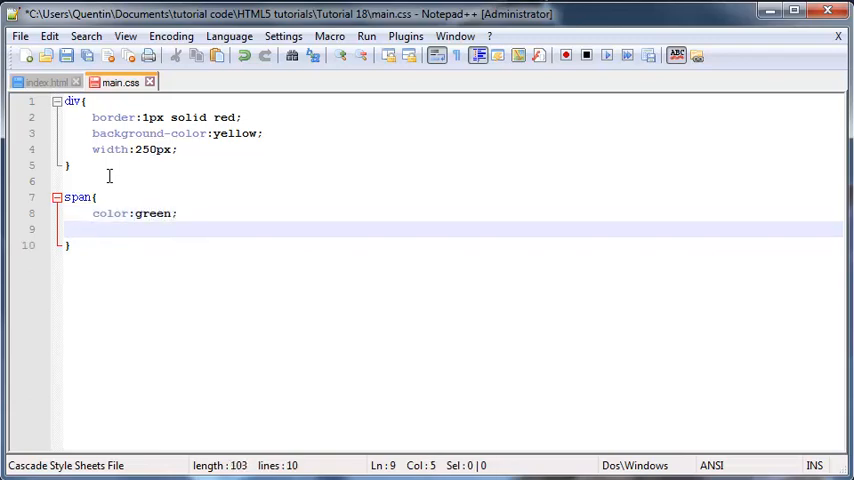
pyautogui.write('te')
pyautogui.write('xt-')
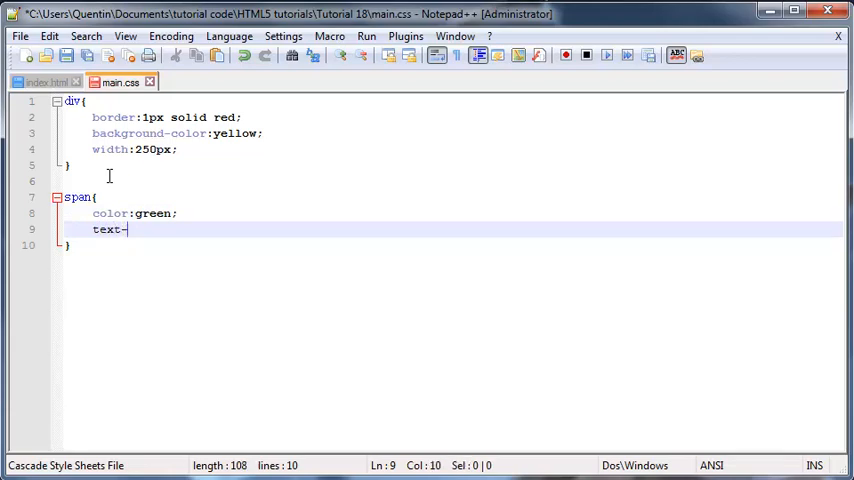
pyautogui.write('decoration')
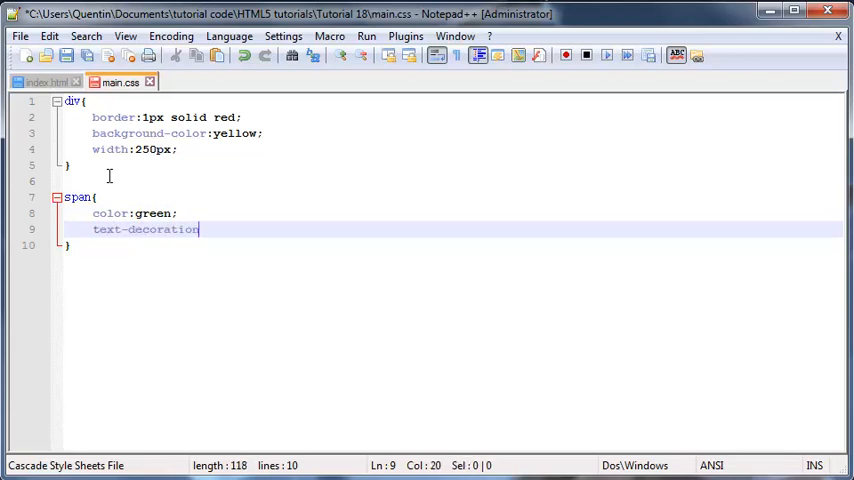
pyautogui.write(':')
pyautogui.write('underlin')
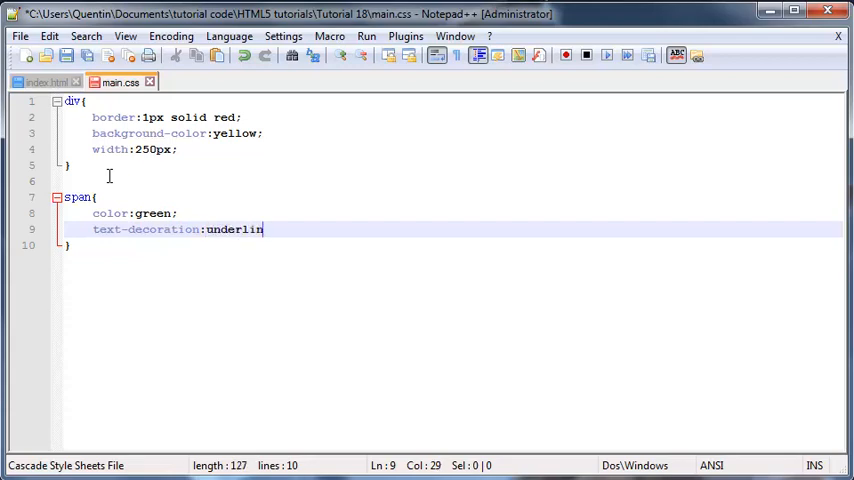
pyautogui.write('e;')
pyautogui.click(64, 55)
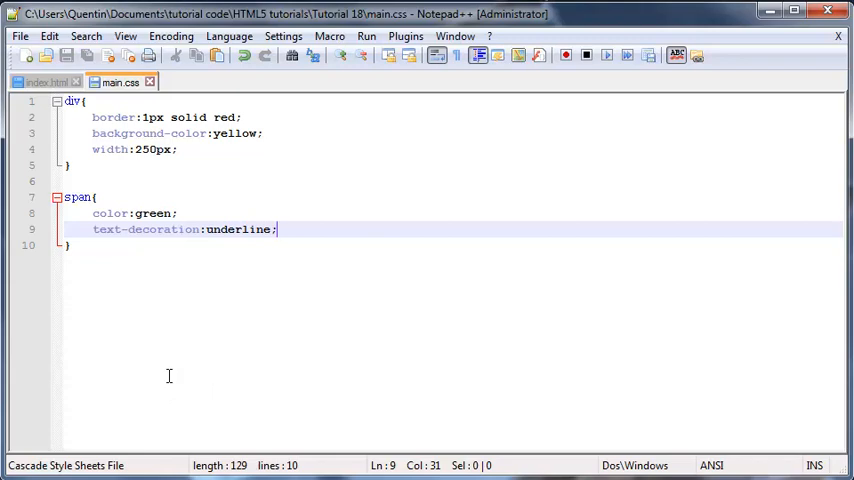
# Step: Back in index.html, highlight the opening and closing div tags
pyautogui.click(45, 82)
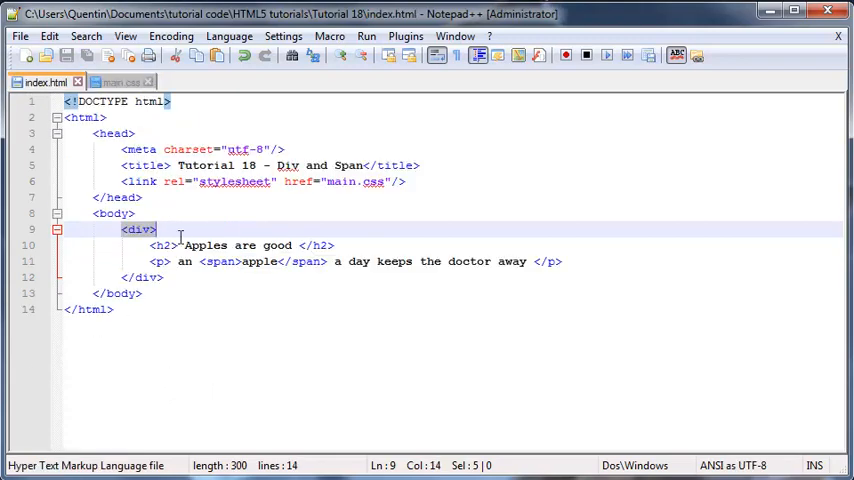
pyautogui.click(160, 277)
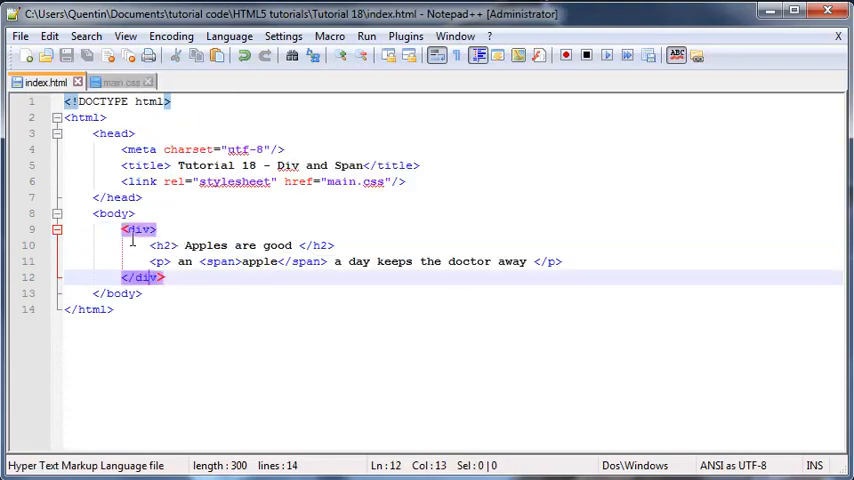
pyautogui.moveTo(121, 229); pyautogui.dragTo(157, 229)
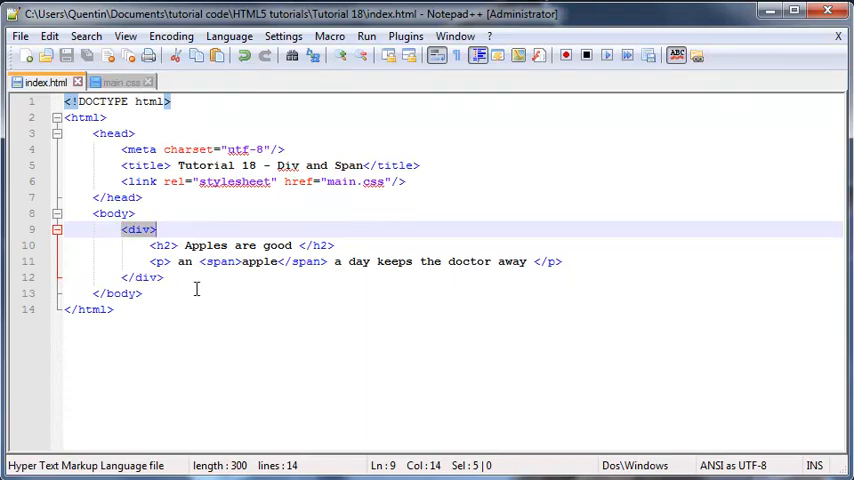
pyautogui.moveTo(121, 229); pyautogui.dragTo(157, 229)
# Step: Point out the span tags wrapping apple and the matching div tag pair
pyautogui.moveTo(206, 261); pyautogui.dragTo(283, 261)
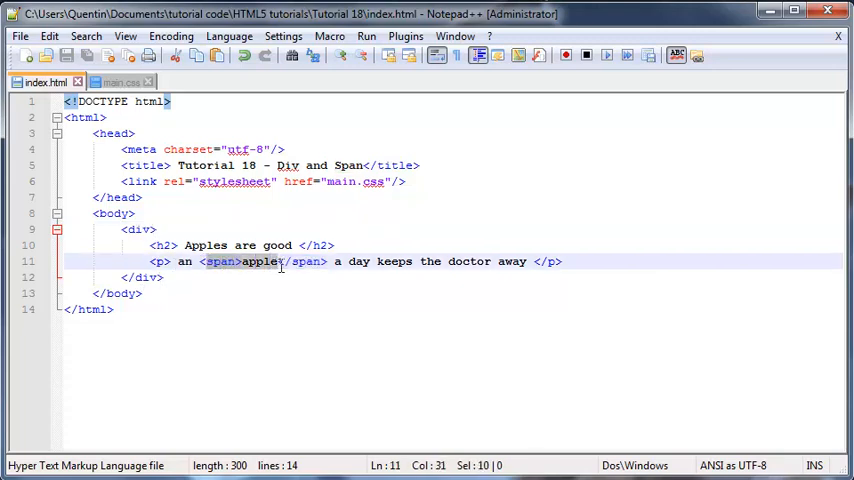
pyautogui.click(222, 261)
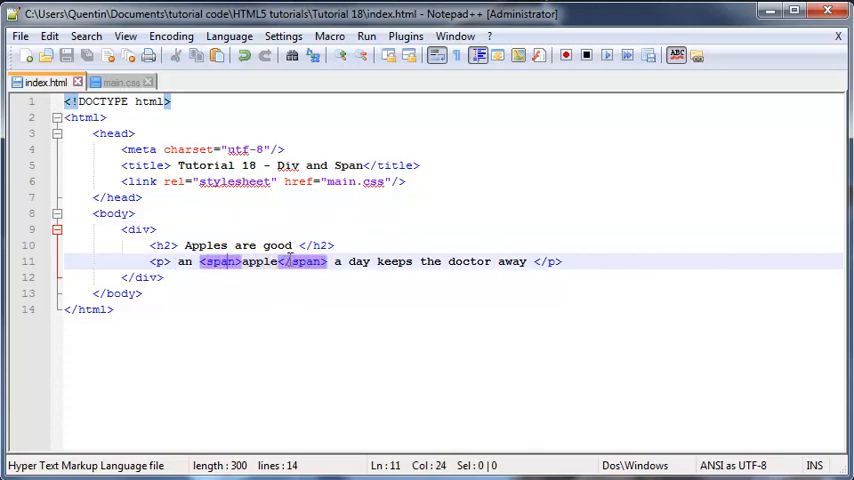
pyautogui.click(210, 261)
pyautogui.click(215, 261)
pyautogui.click(327, 261)
pyautogui.click(147, 230)
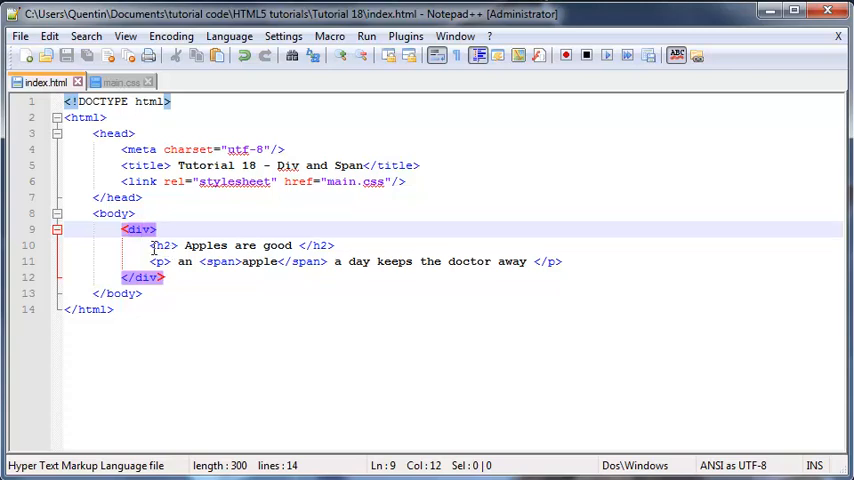
# Step: Mark the heading and paragraph lines to show both sit inside the div
pyautogui.moveTo(150, 245); pyautogui.dragTo(335, 250)
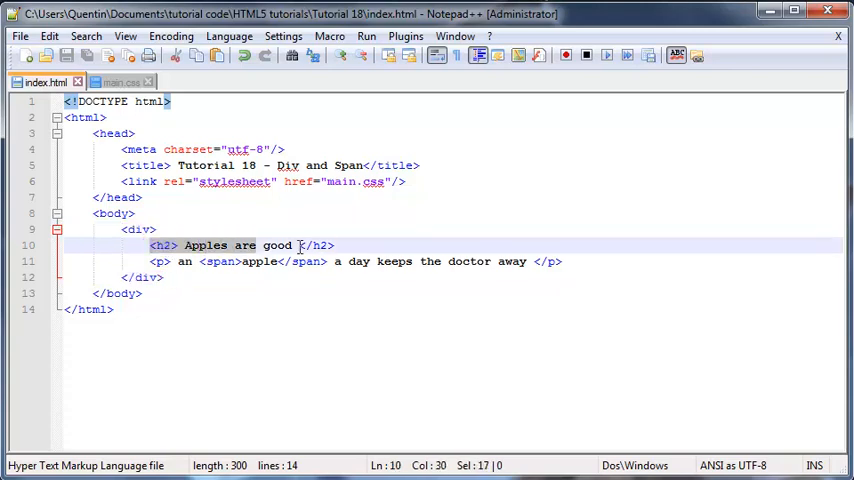
pyautogui.moveTo(150, 261); pyautogui.dragTo(495, 270)
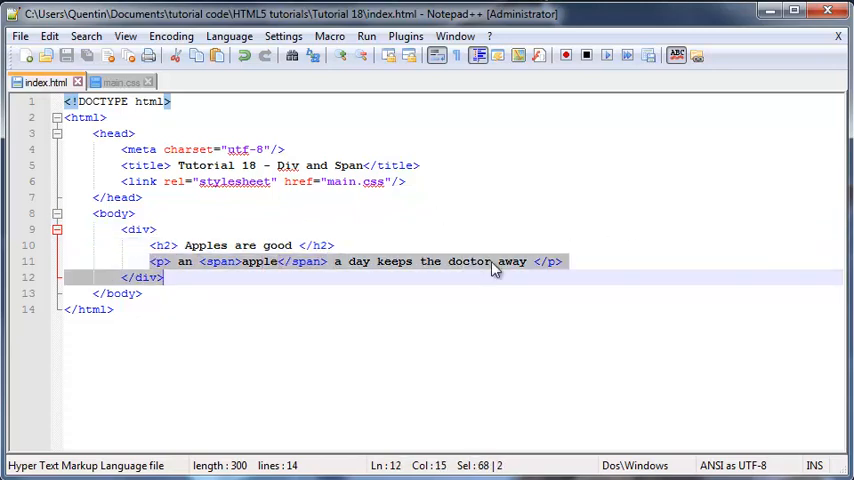
pyautogui.click(157, 229)
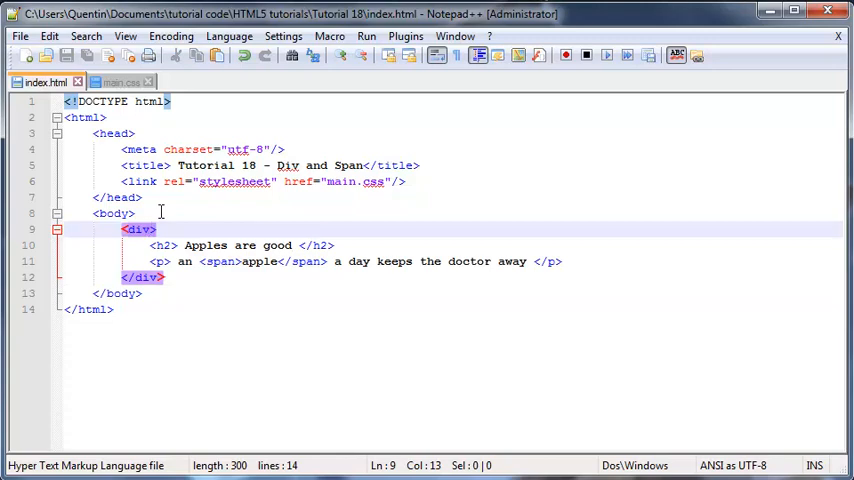
pyautogui.click(226, 262)
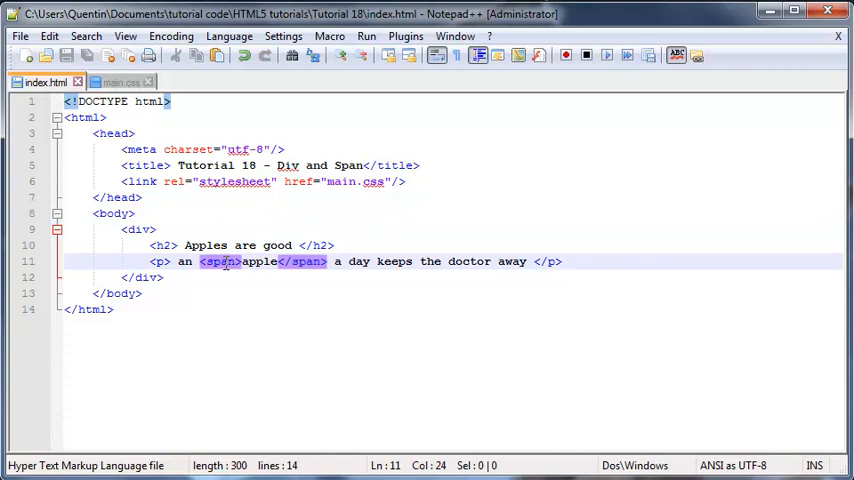
pyautogui.moveTo(226, 262); pyautogui.dragTo(301, 272)
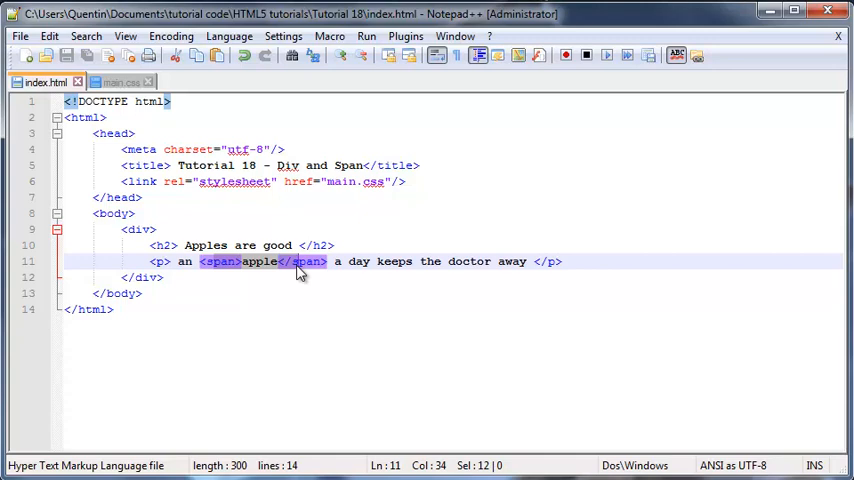
pyautogui.click(234, 262)
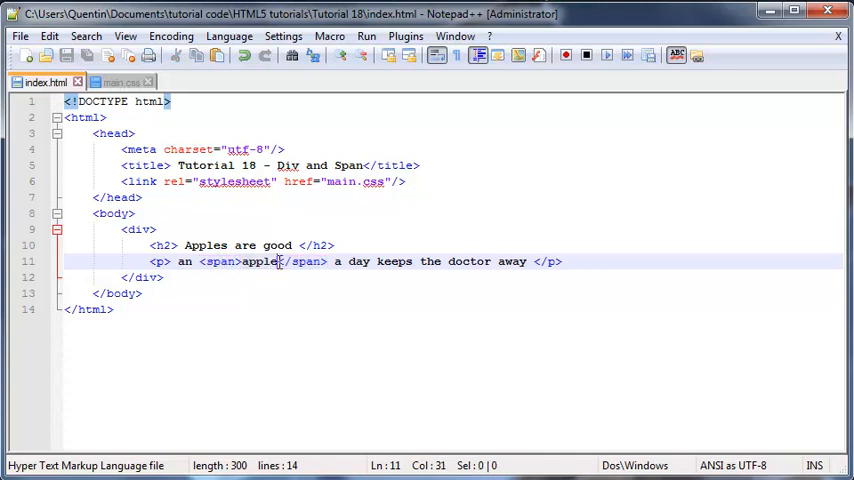
pyautogui.moveTo(277, 262); pyautogui.dragTo(243, 262)
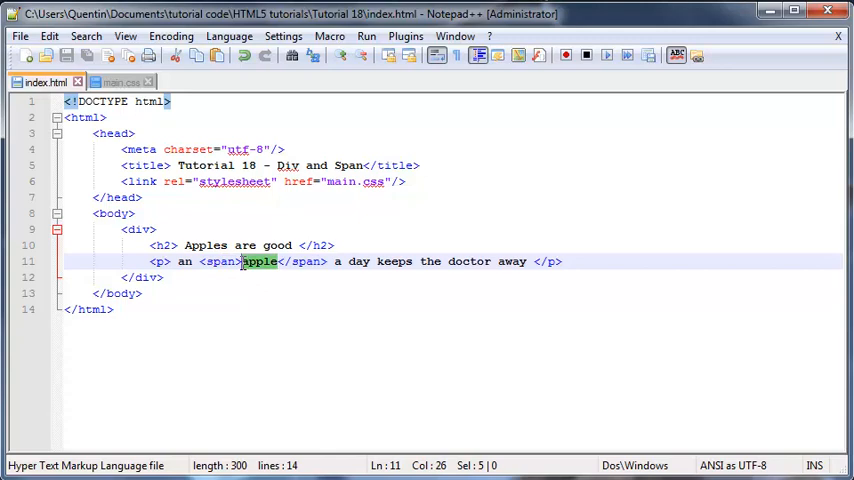
pyautogui.click(236, 262)
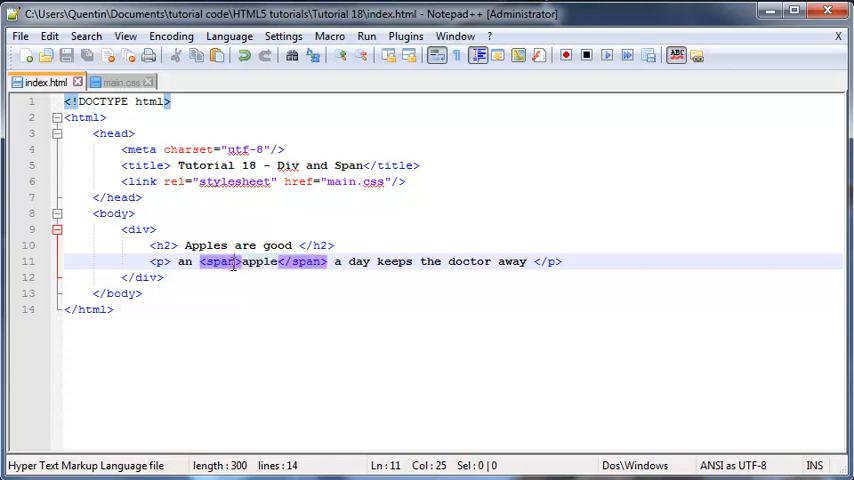
pyautogui.click(150, 229)
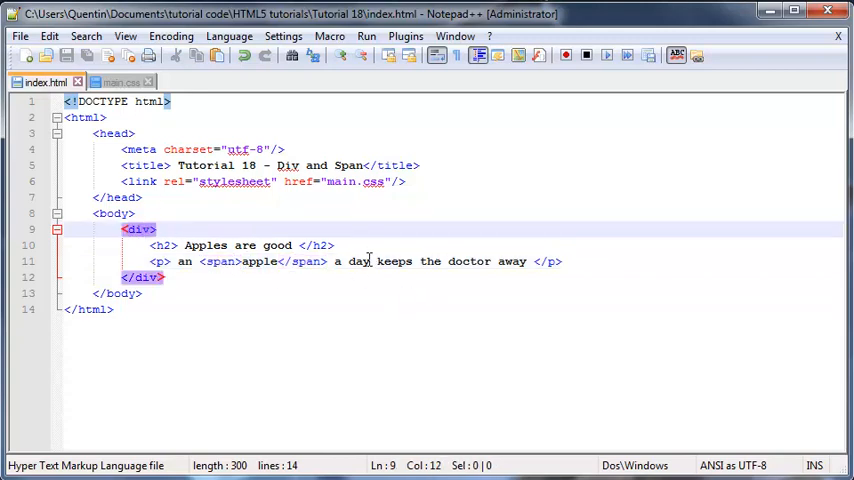
pyautogui.moveTo(348, 262); pyautogui.dragTo(371, 268)
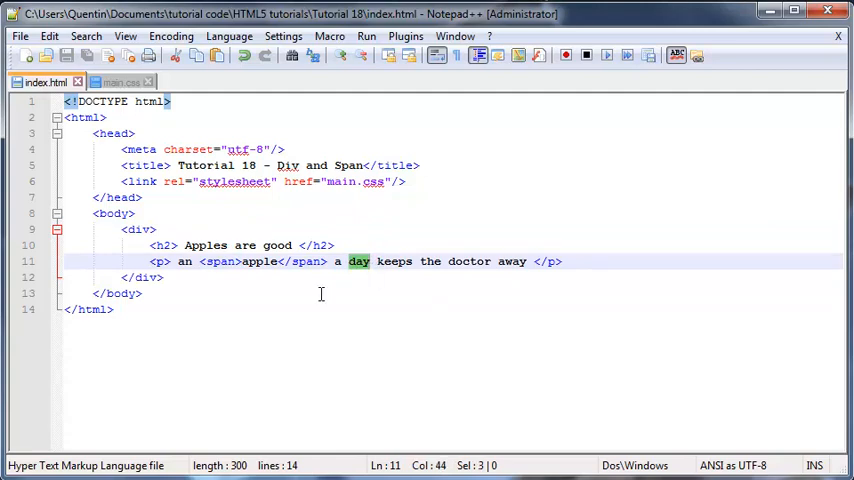
pyautogui.moveTo(178, 261); pyautogui.dragTo(353, 271)
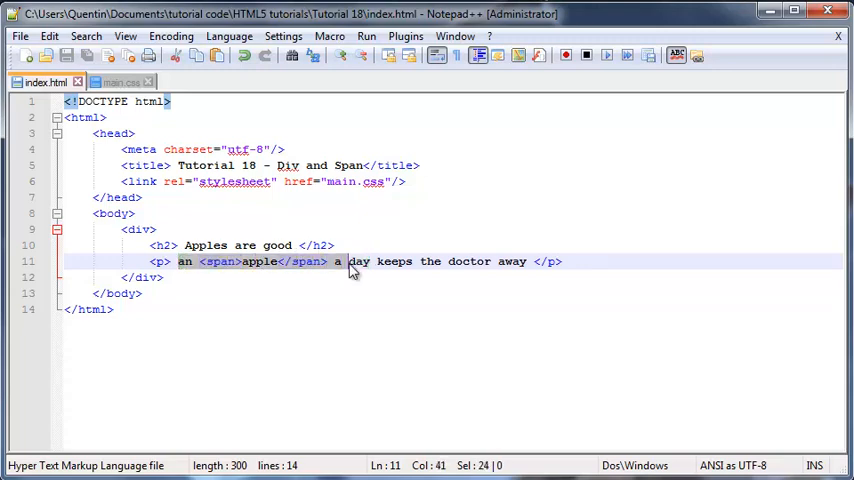
pyautogui.click(364, 262)
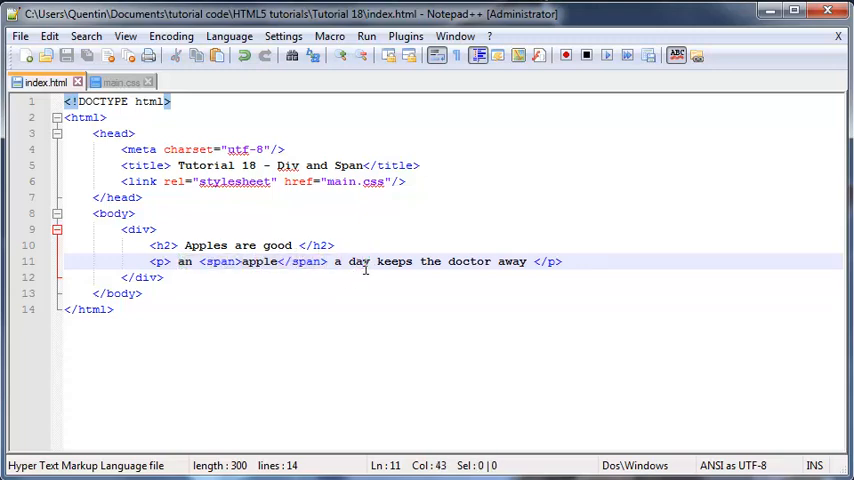
pyautogui.moveTo(356, 261); pyautogui.dragTo(455, 262)
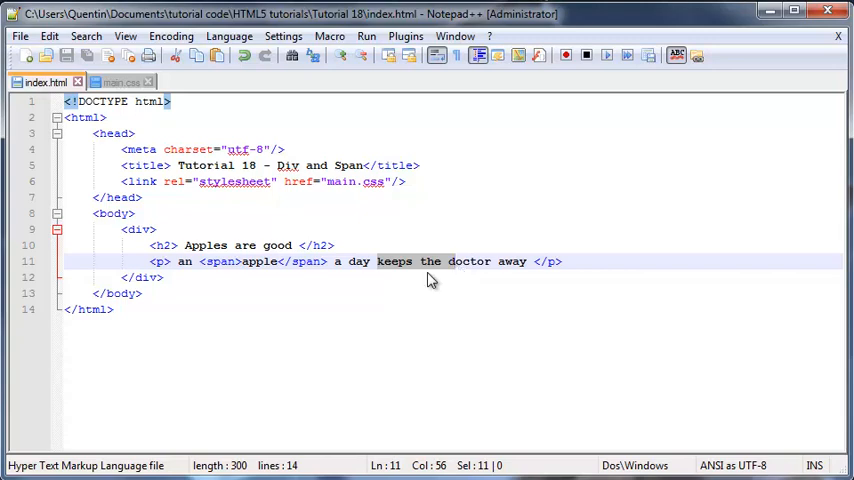
pyautogui.click(353, 261)
pyautogui.moveTo(377, 261); pyautogui.dragTo(529, 262)
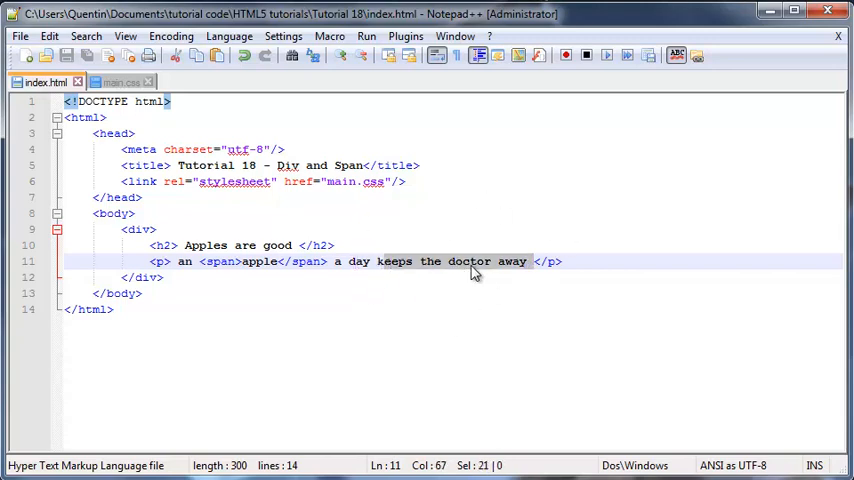
pyautogui.click(399, 261)
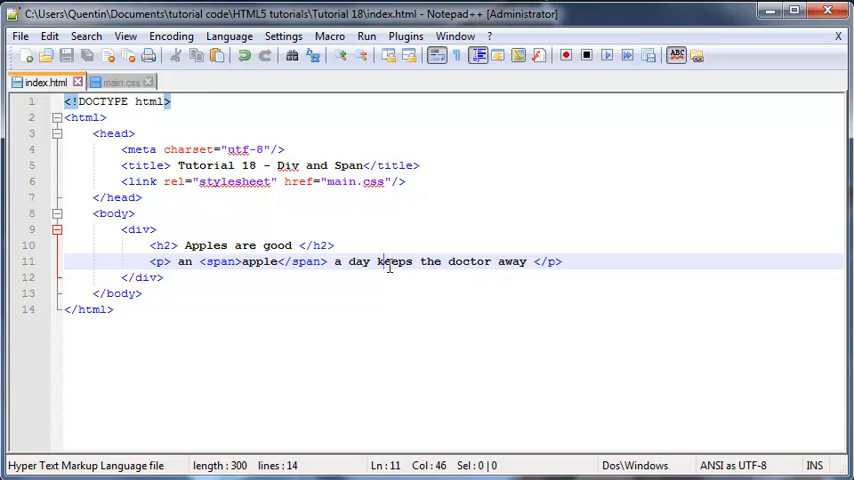
pyautogui.moveTo(399, 261); pyautogui.dragTo(486, 261)
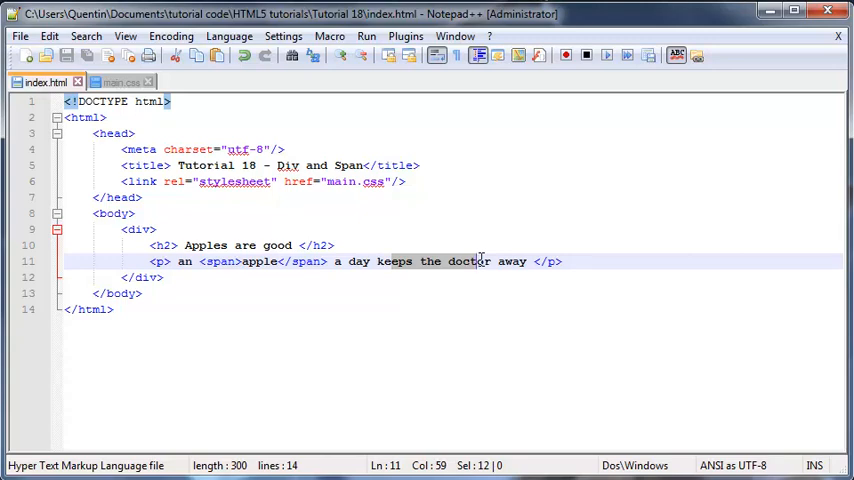
pyautogui.click(128, 229)
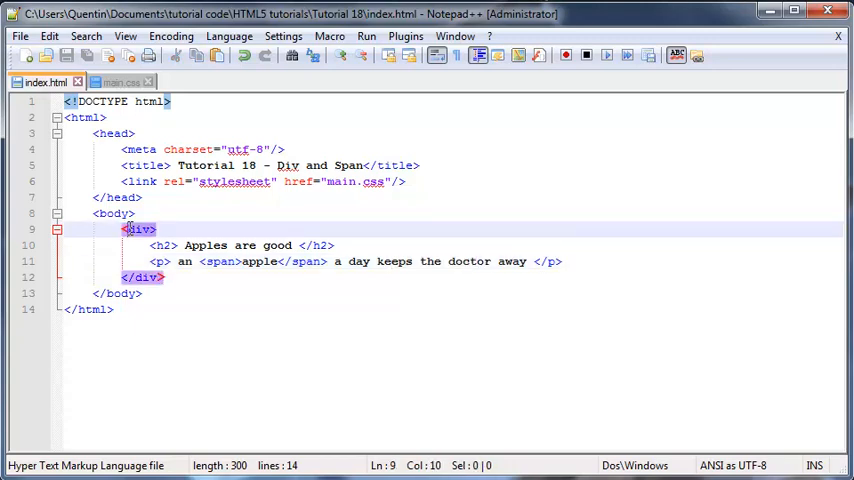
pyautogui.click(233, 262)
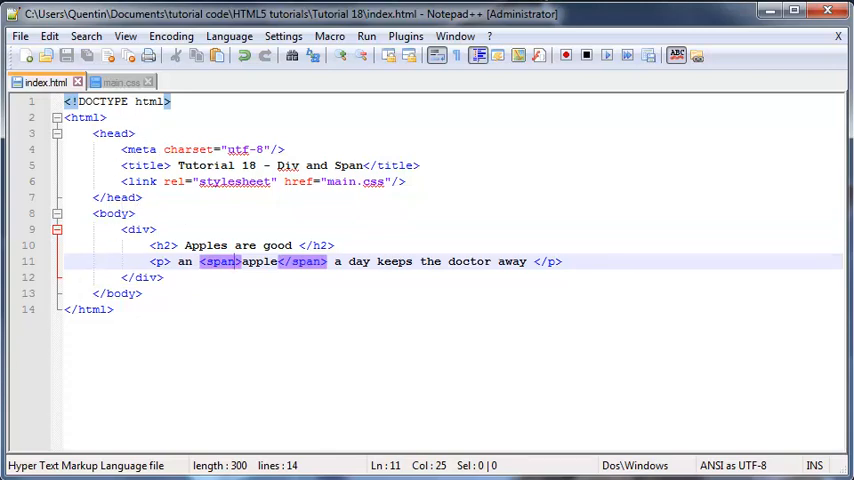
pyautogui.hotkey('alt', 'Tab')
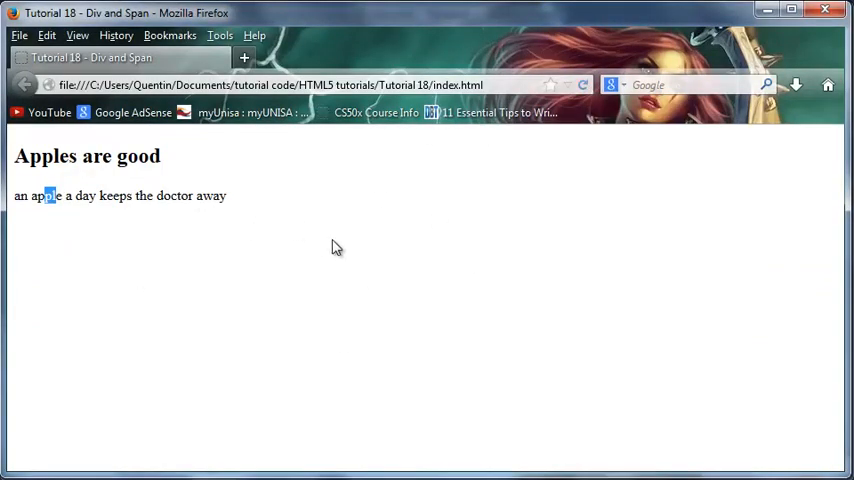
# Step: Reload the page in Firefox and mark the text inside the yellow red-bordered box
pyautogui.click(584, 85)
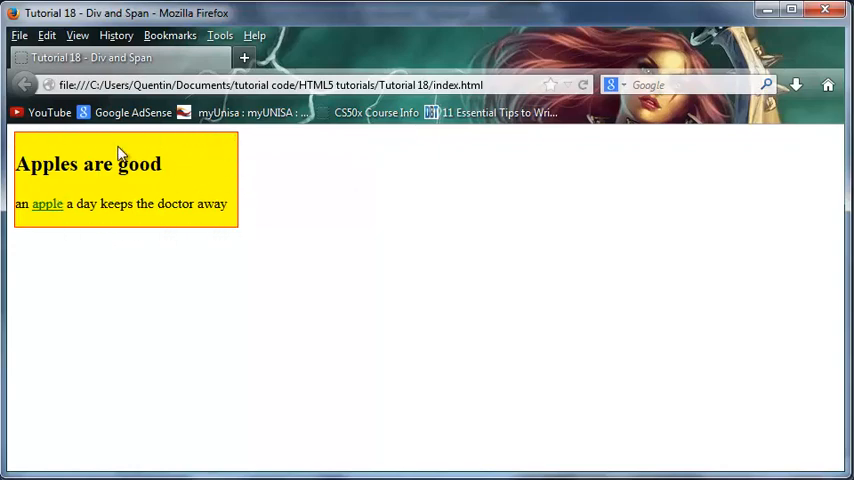
pyautogui.moveTo(27, 164); pyautogui.dragTo(210, 161)
pyautogui.click(222, 153)
pyautogui.moveTo(230, 210); pyautogui.dragTo(14, 160)
pyautogui.click(122, 307)
# Step: Repeatedly select the green underlined word apple to show the span styling
pyautogui.moveTo(32, 205); pyautogui.dragTo(63, 205)
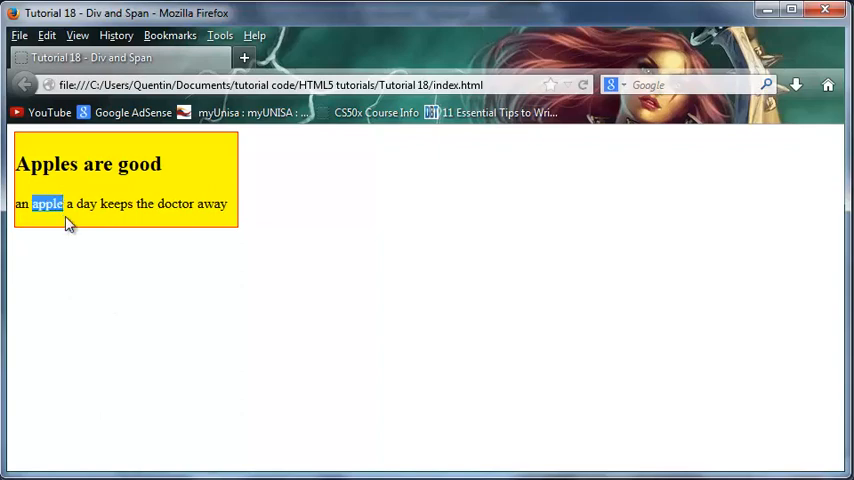
pyautogui.click(75, 234)
pyautogui.doubleClick(47, 204)
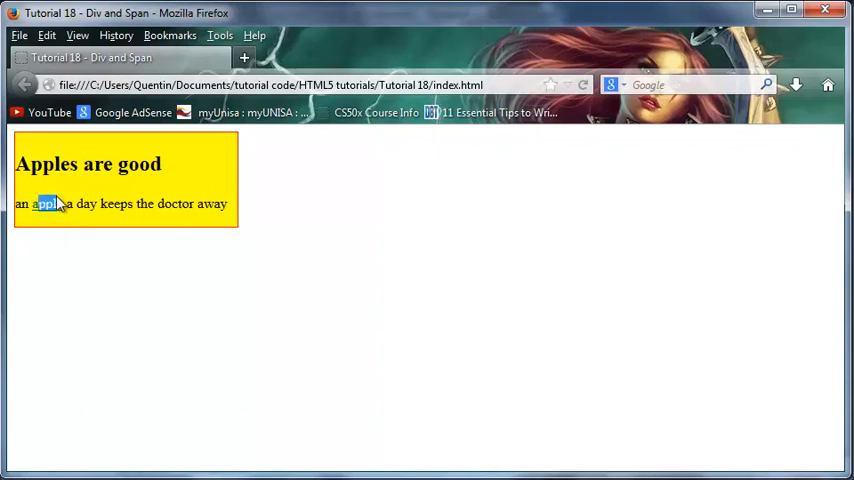
pyautogui.click(45, 220)
pyautogui.moveTo(36, 205); pyautogui.dragTo(50, 205)
pyautogui.click(55, 340)
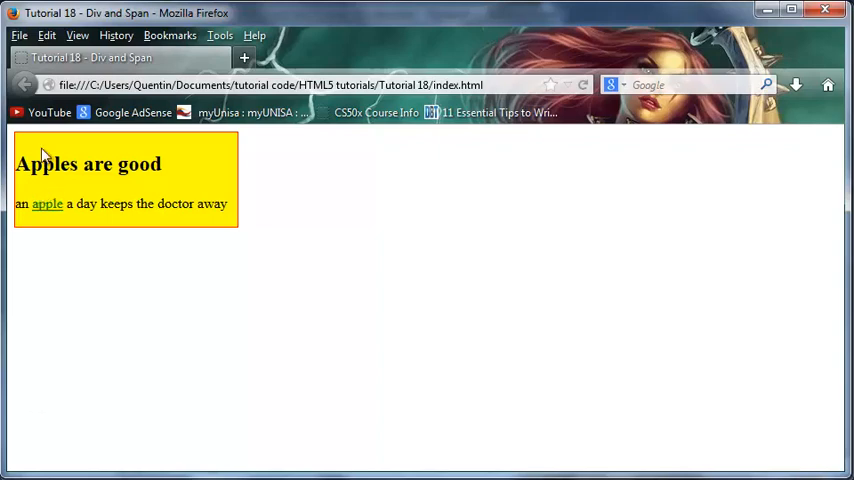
pyautogui.moveTo(66, 204); pyautogui.dragTo(47, 205)
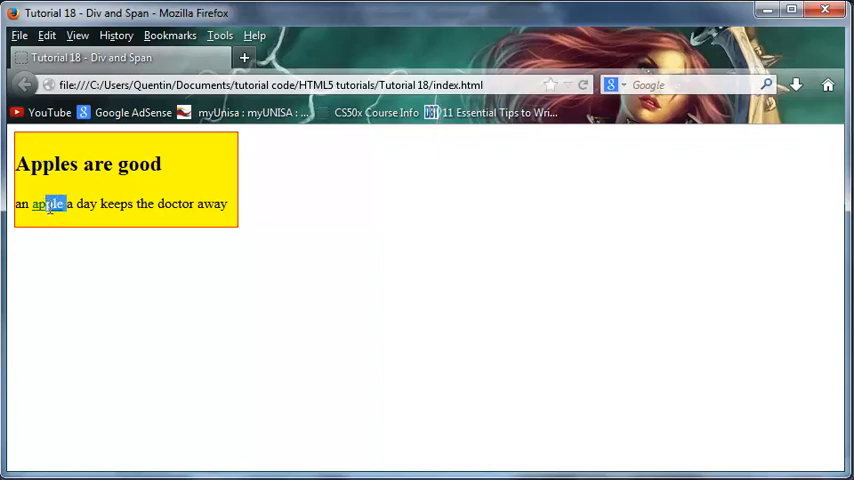
pyautogui.click(143, 251)
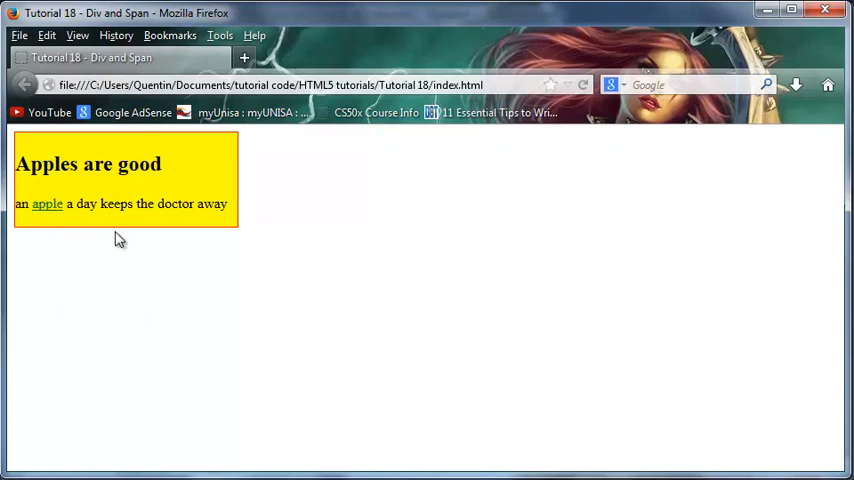